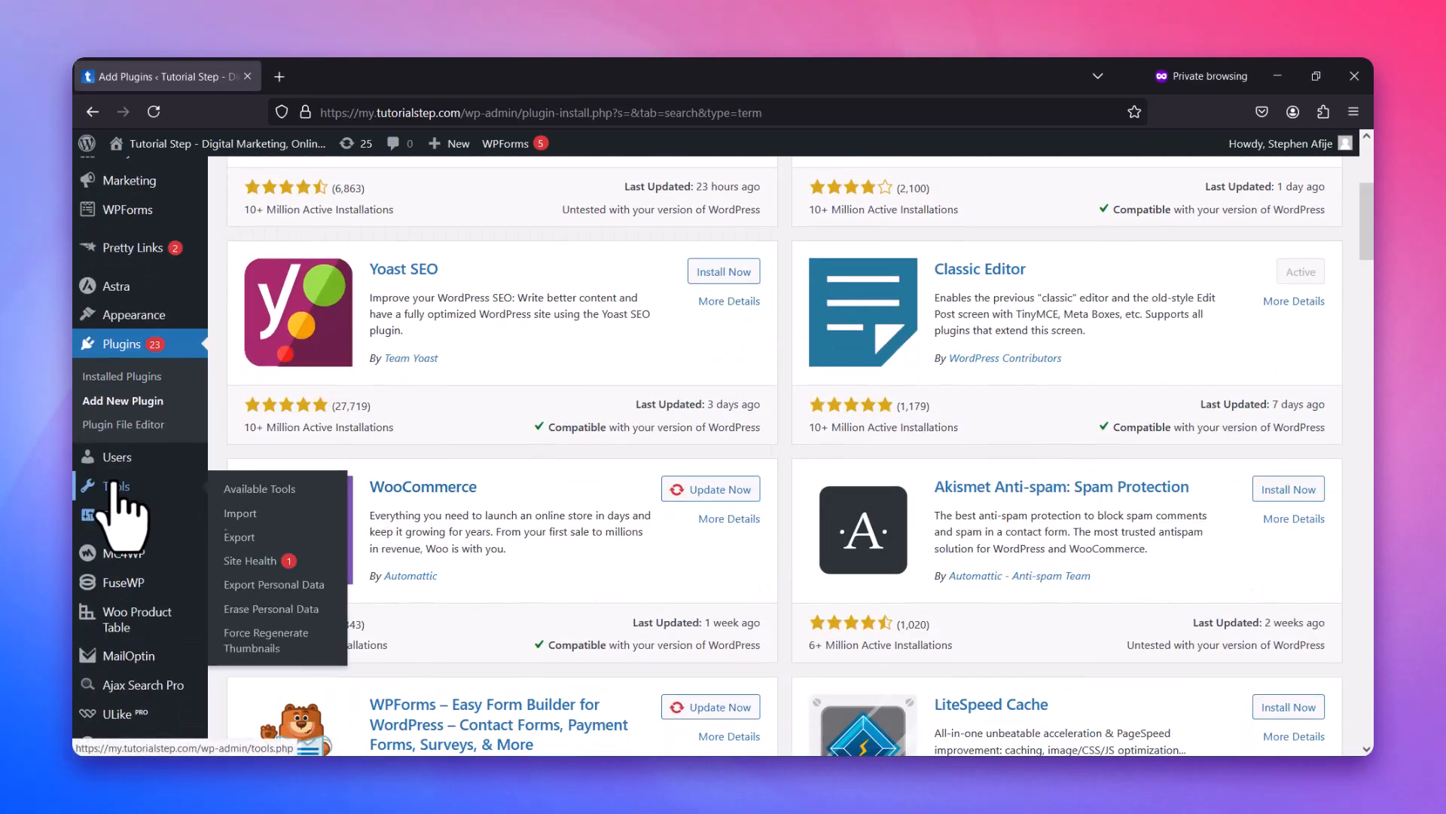
# - Open the Info view of the WordPress Site Health tool
pyautogui.moveTo(151, 486)
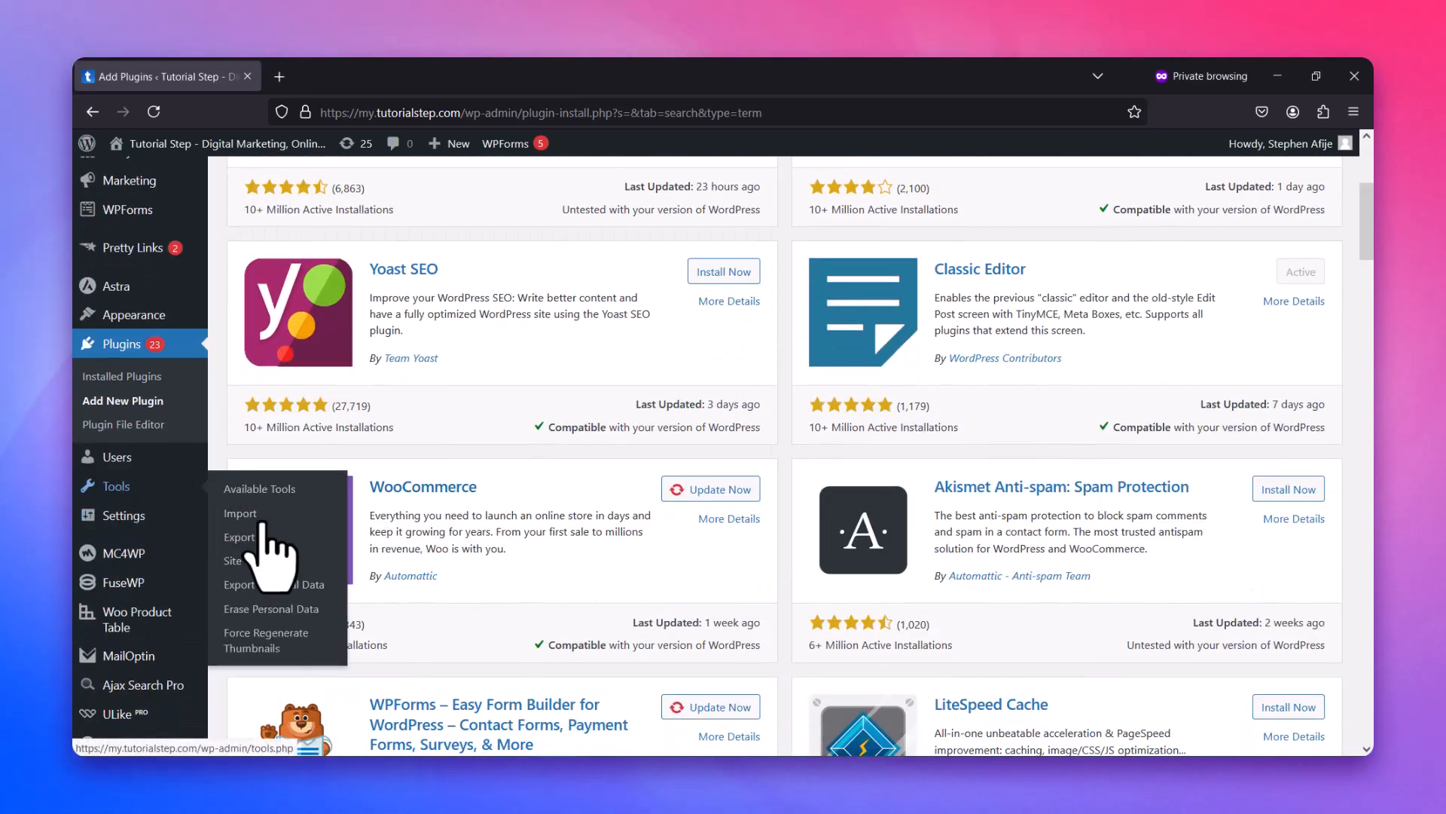
pyautogui.click(269, 562)
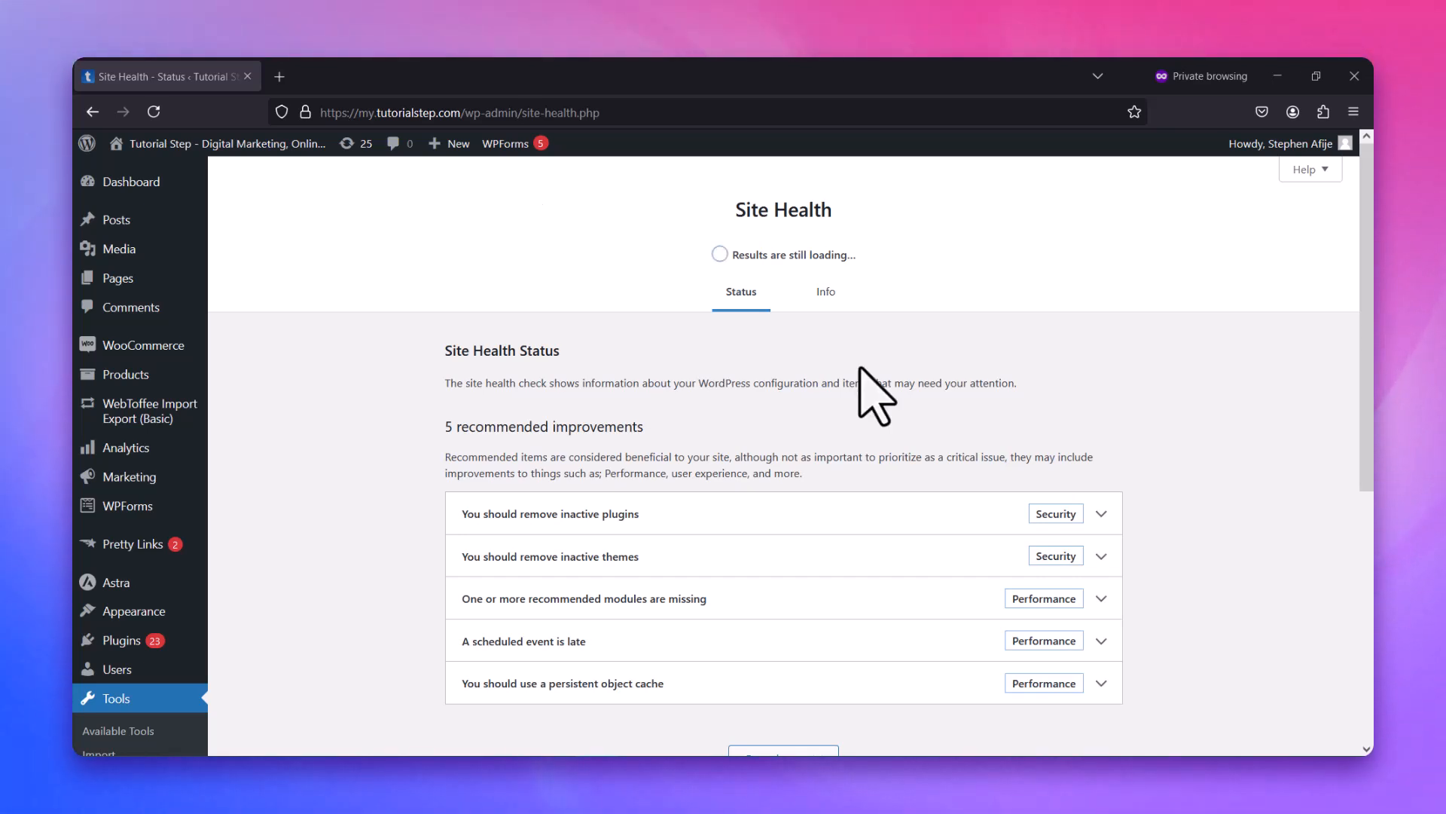
pyautogui.click(827, 295)
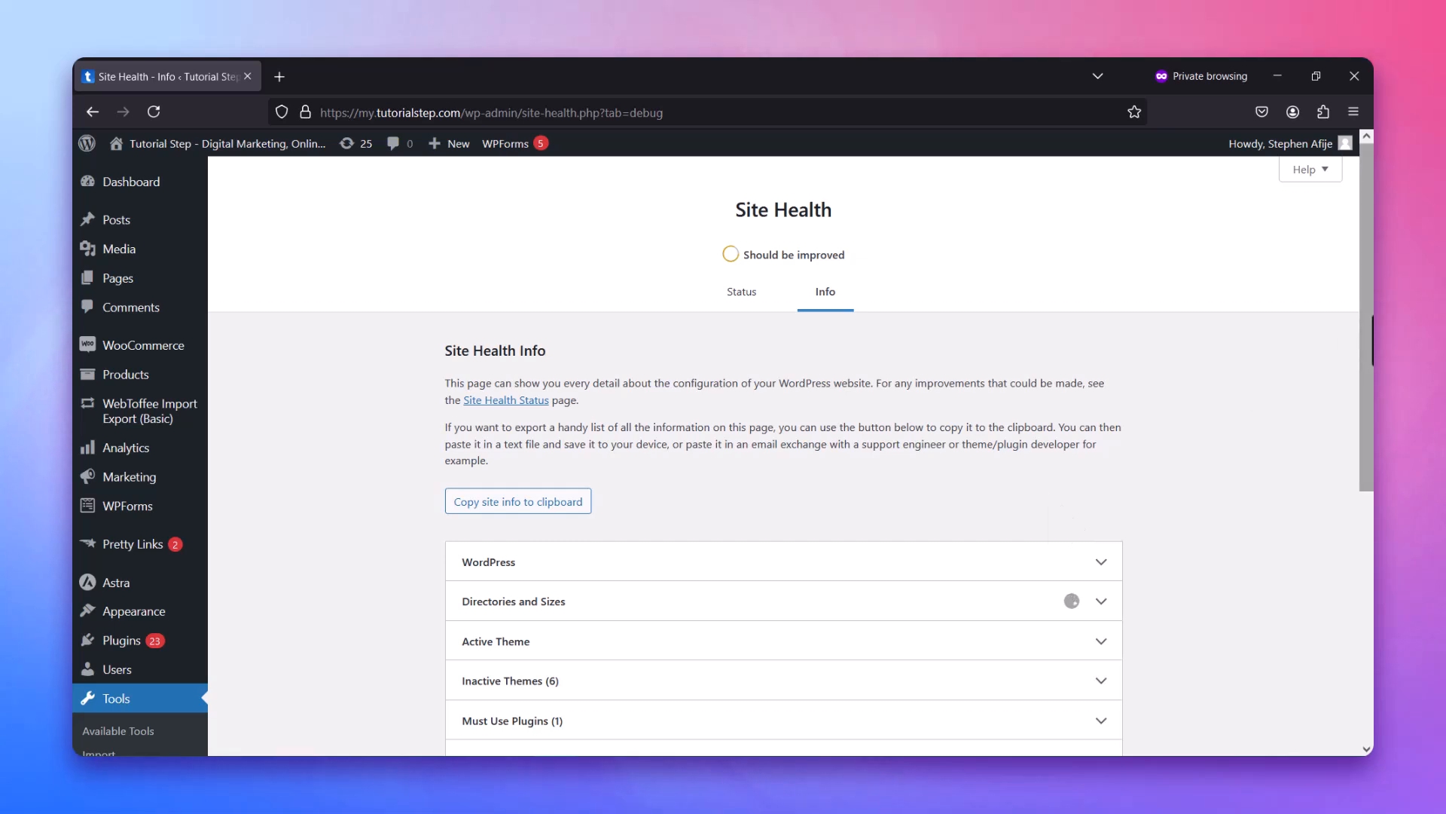
pyautogui.scroll(-4, 784, 452)
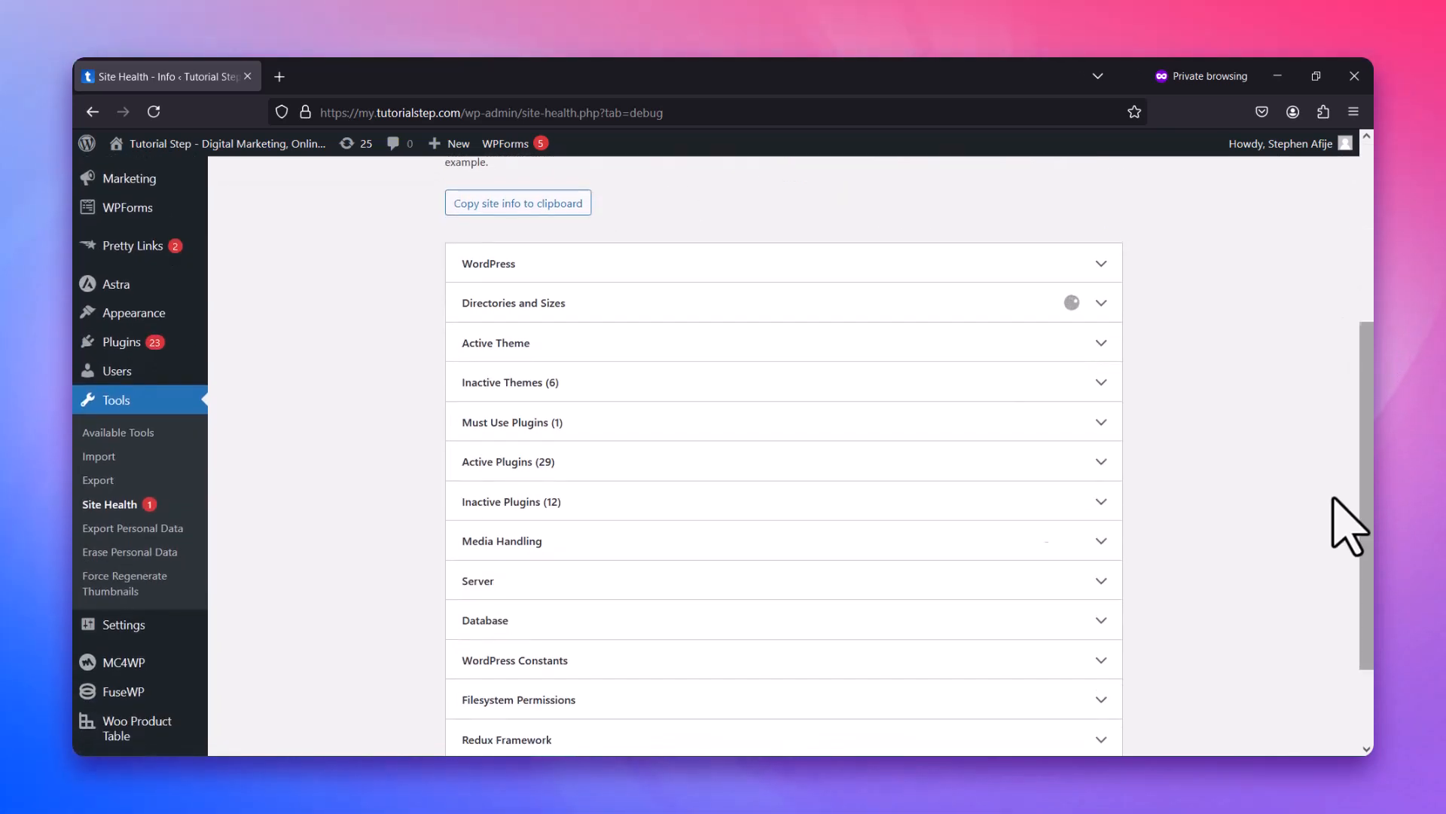
# - Expand the Server section of the site info, examine the PHP and upload limits, and collapse it
pyautogui.click(1090, 589)
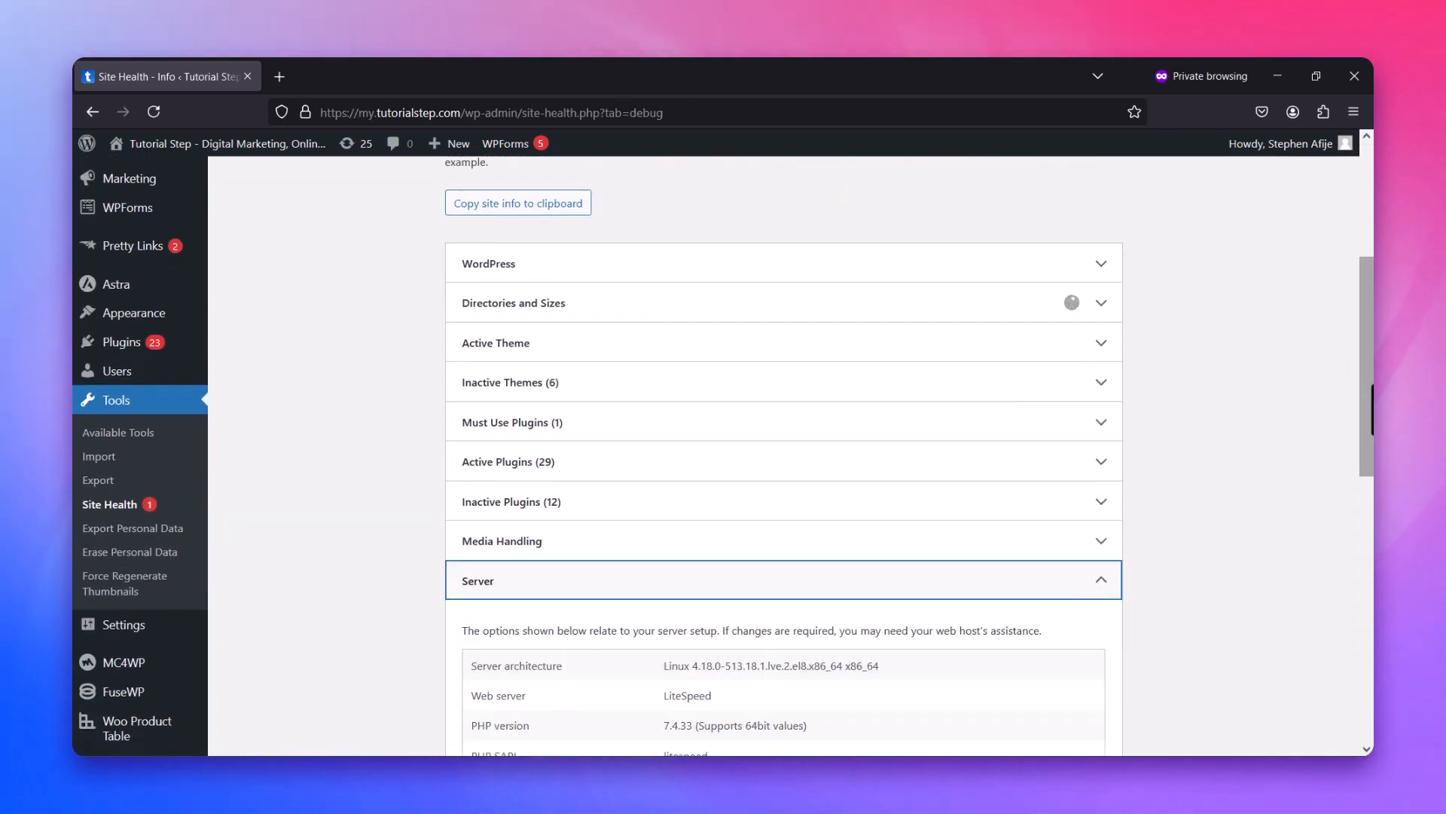
pyautogui.scroll(-4, 1201, 555)
pyautogui.scroll(-1, 680, 461)
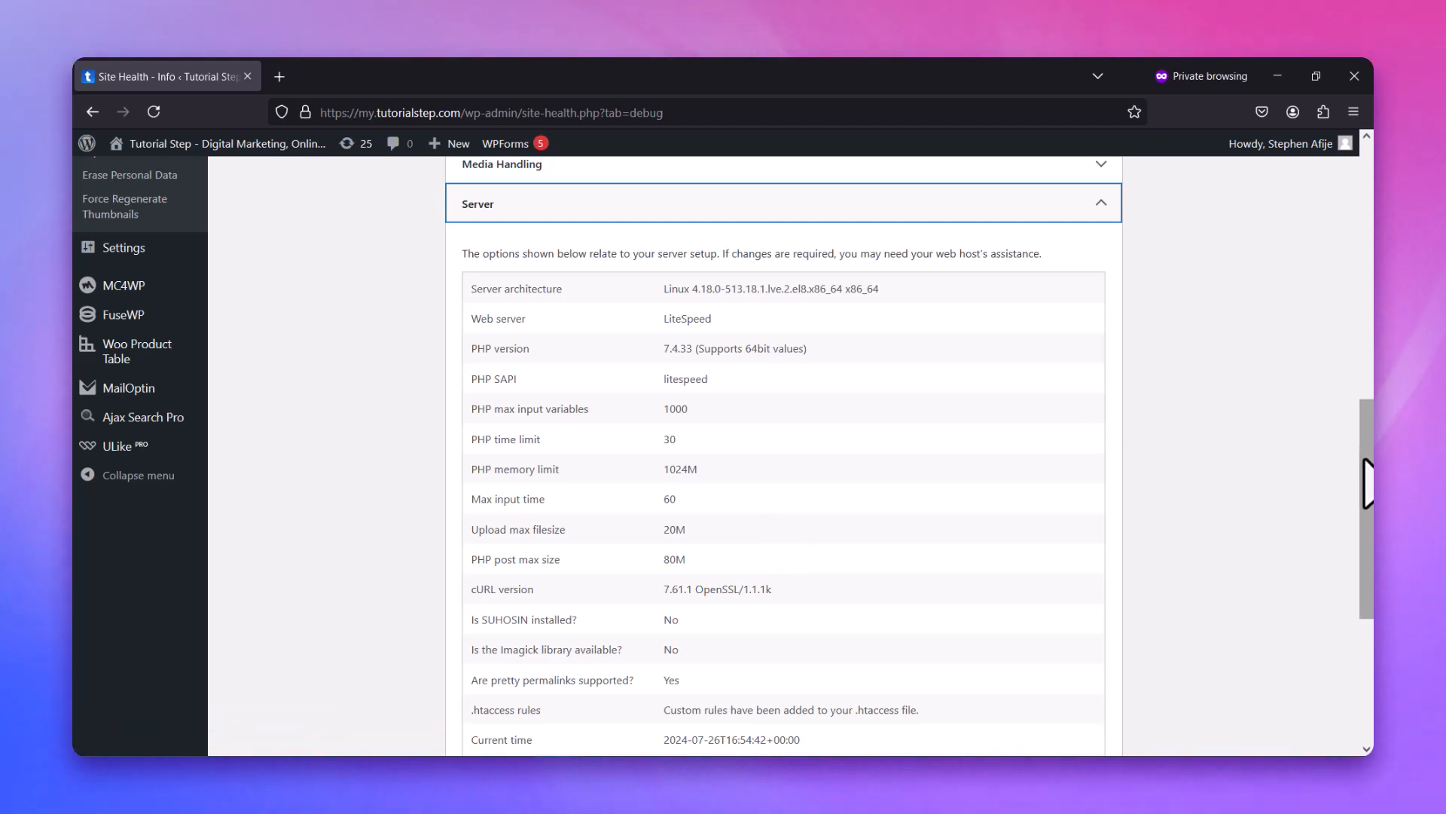
pyautogui.moveTo(1367, 484); pyautogui.dragTo(1370, 447)
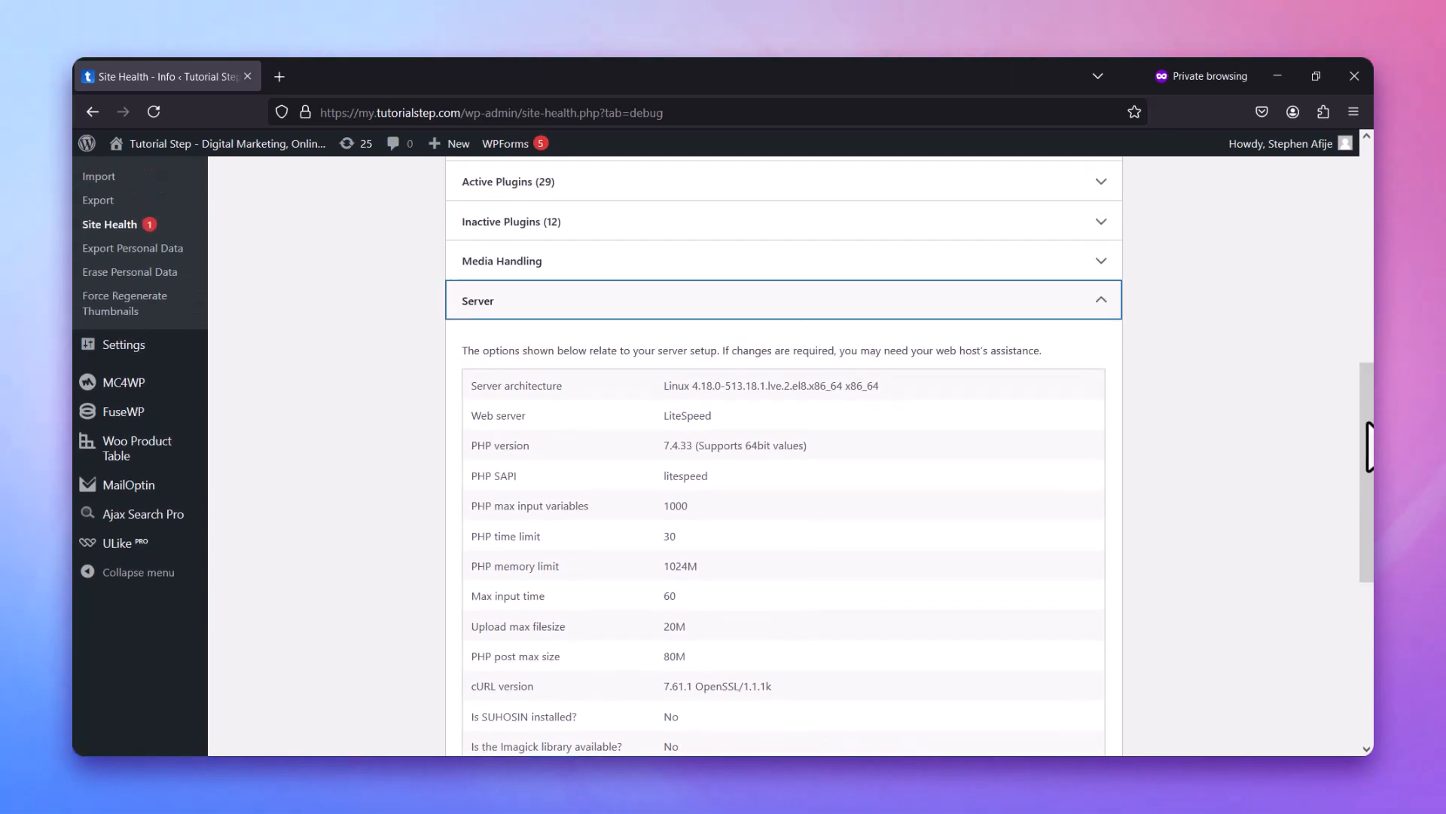
pyautogui.click(1100, 306)
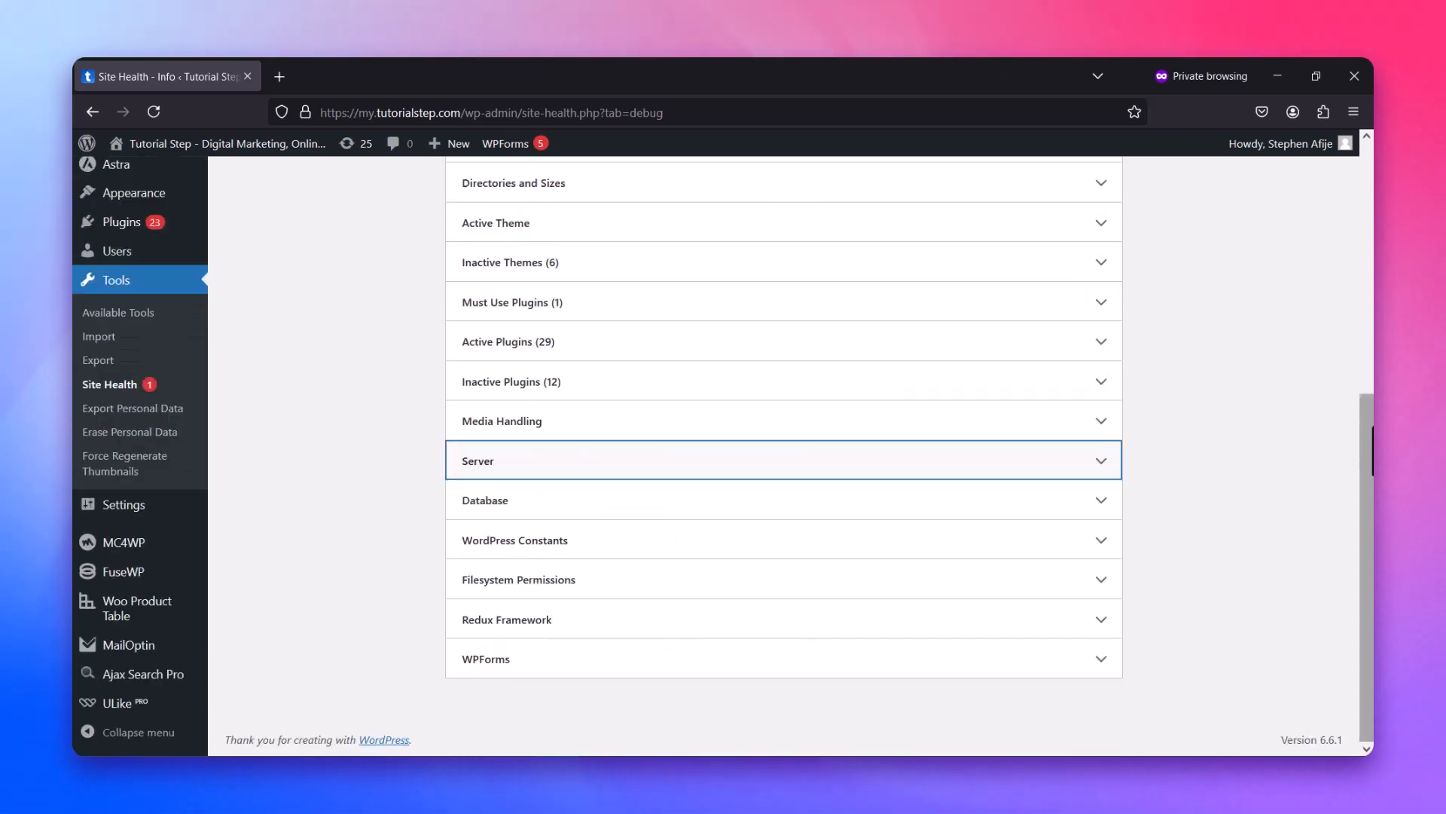
pyautogui.moveTo(1371, 480)
pyautogui.mouseDown()
pyautogui.moveTo(1371, 316)
pyautogui.moveTo(1371, 339)
pyautogui.mouseUp()
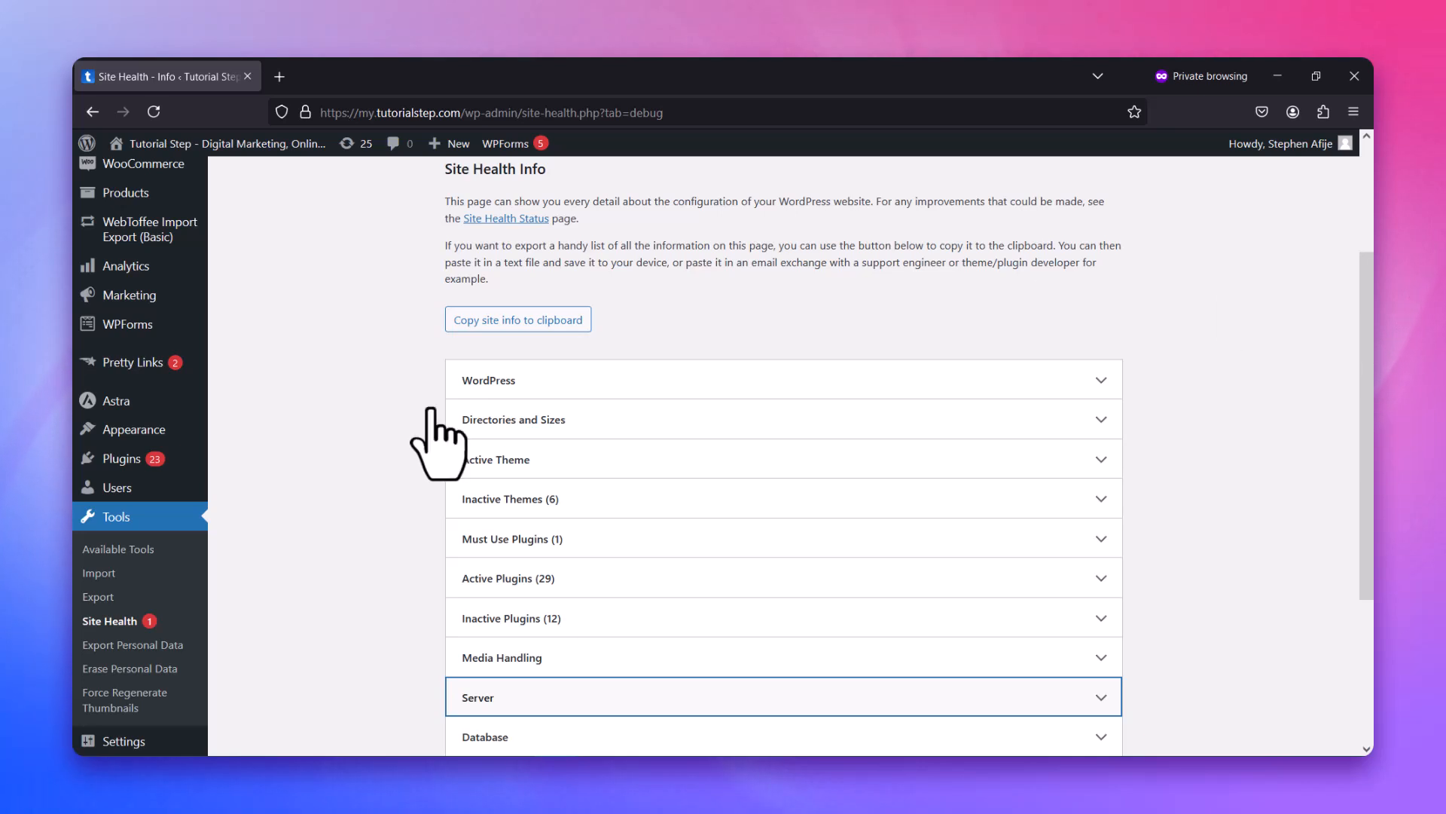
# - Search the plugin directory for "file manager", then install and activate the File Manager plugin
pyautogui.moveTo(124, 461)
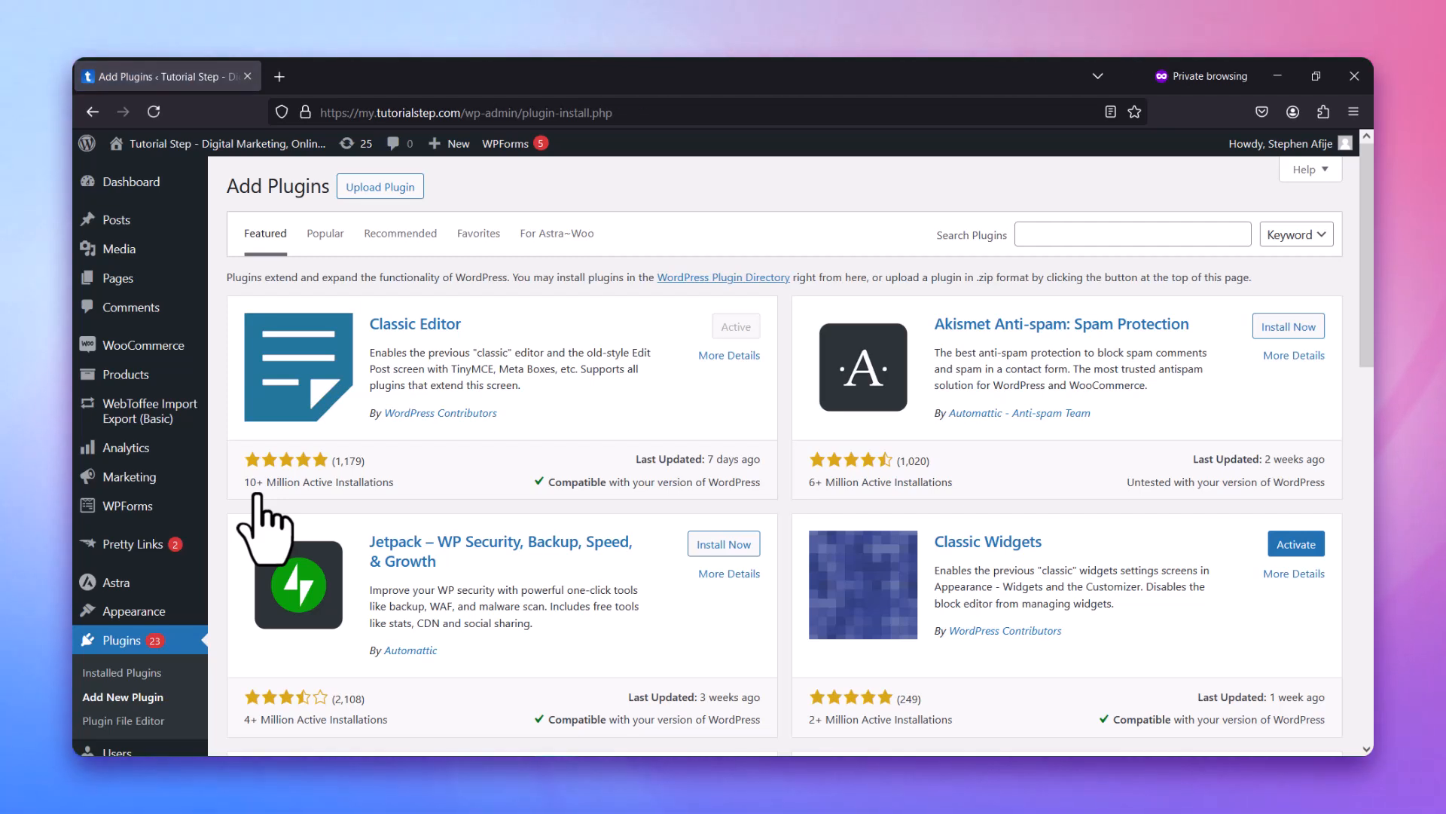
pyautogui.click(1059, 241)
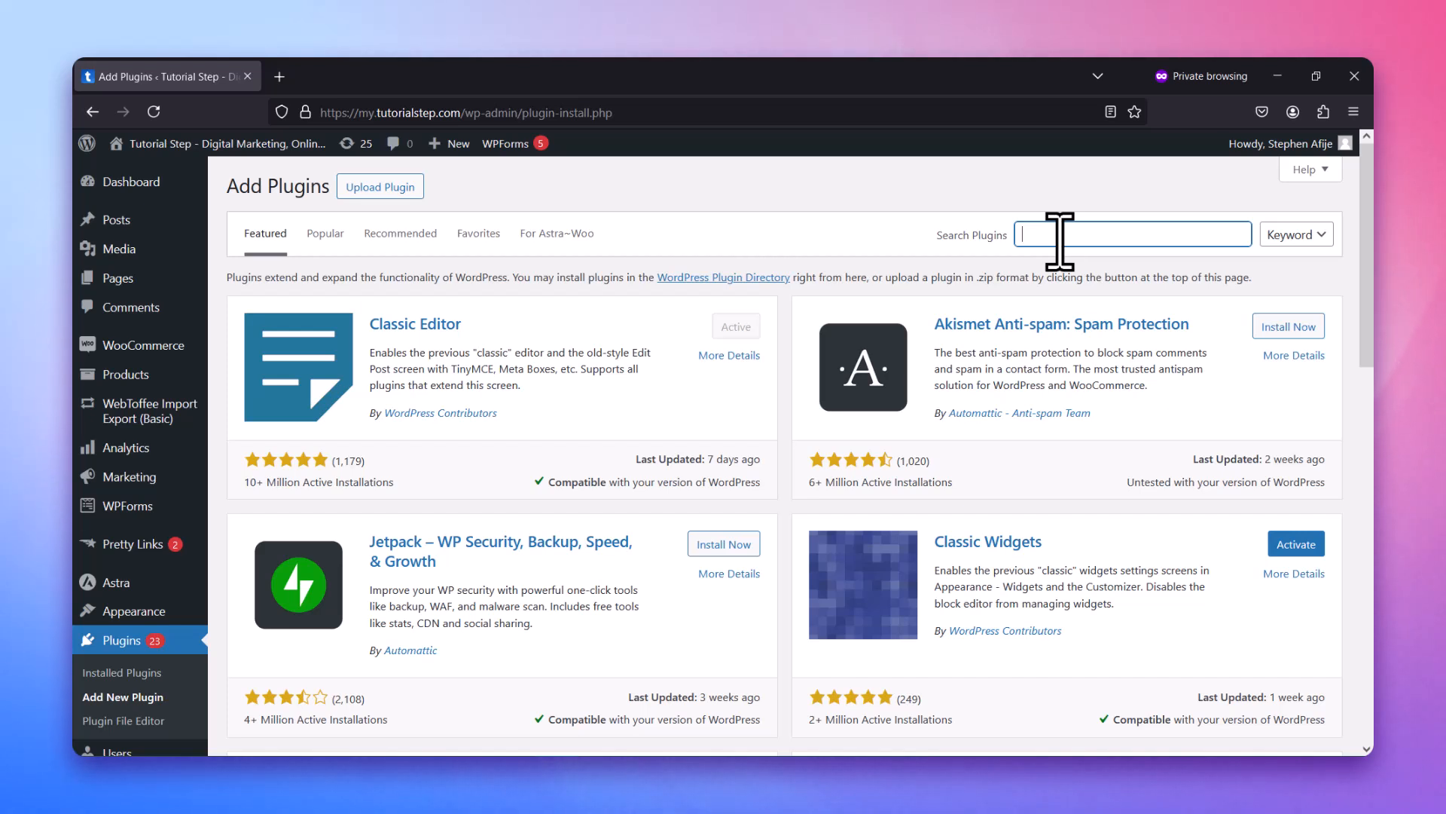
pyautogui.write('file manager')
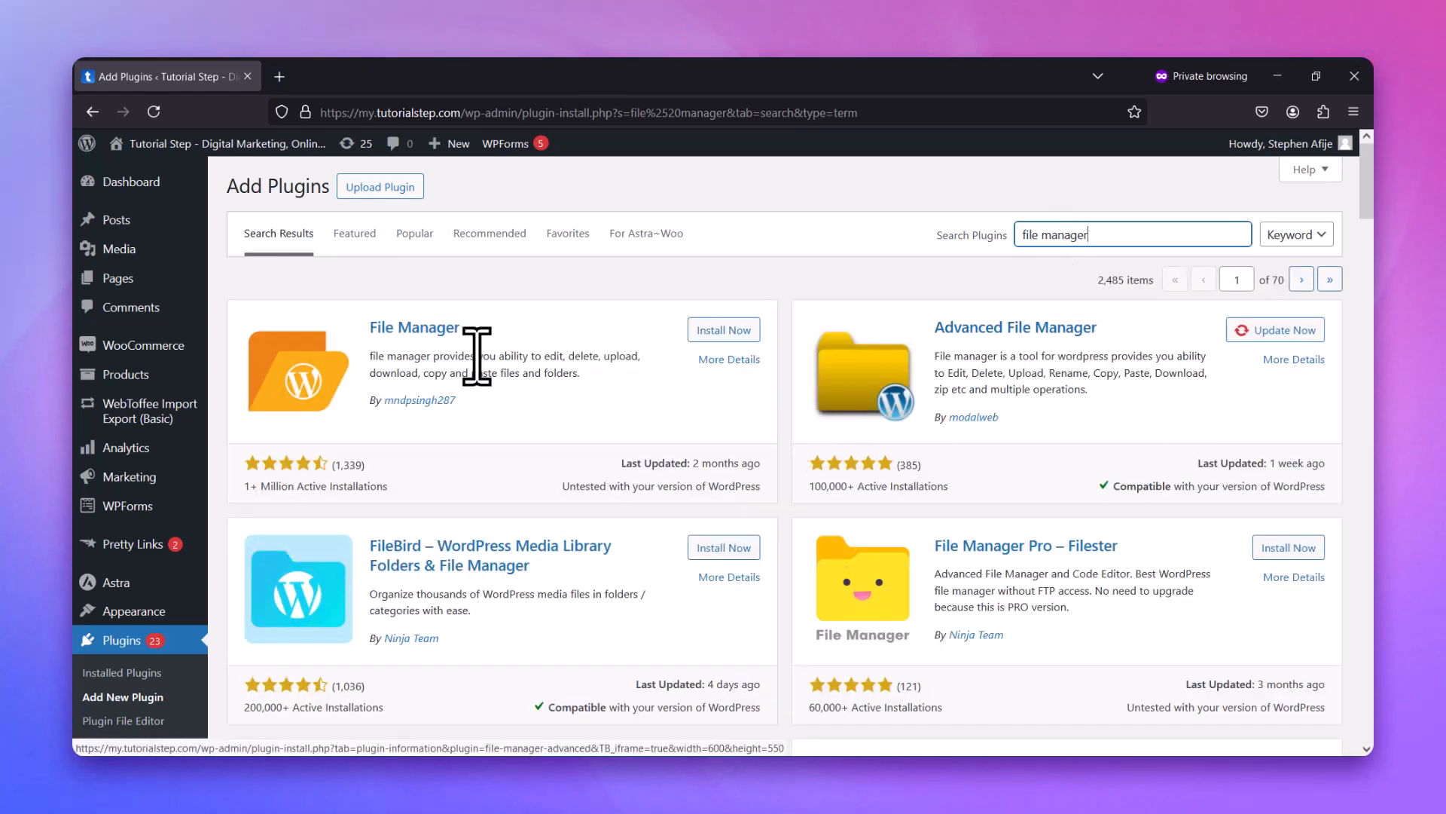
pyautogui.click(724, 331)
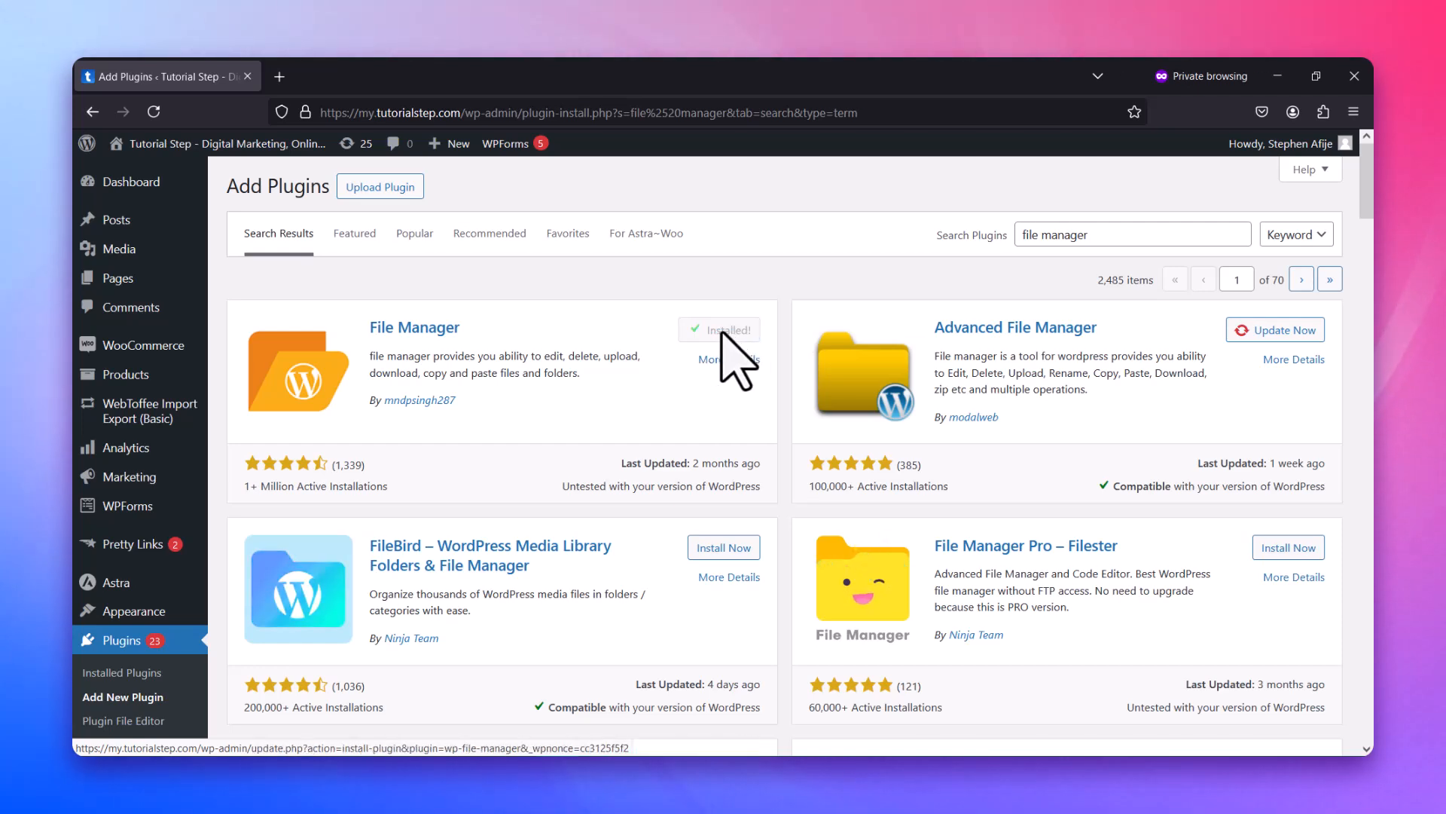
pyautogui.click(721, 332)
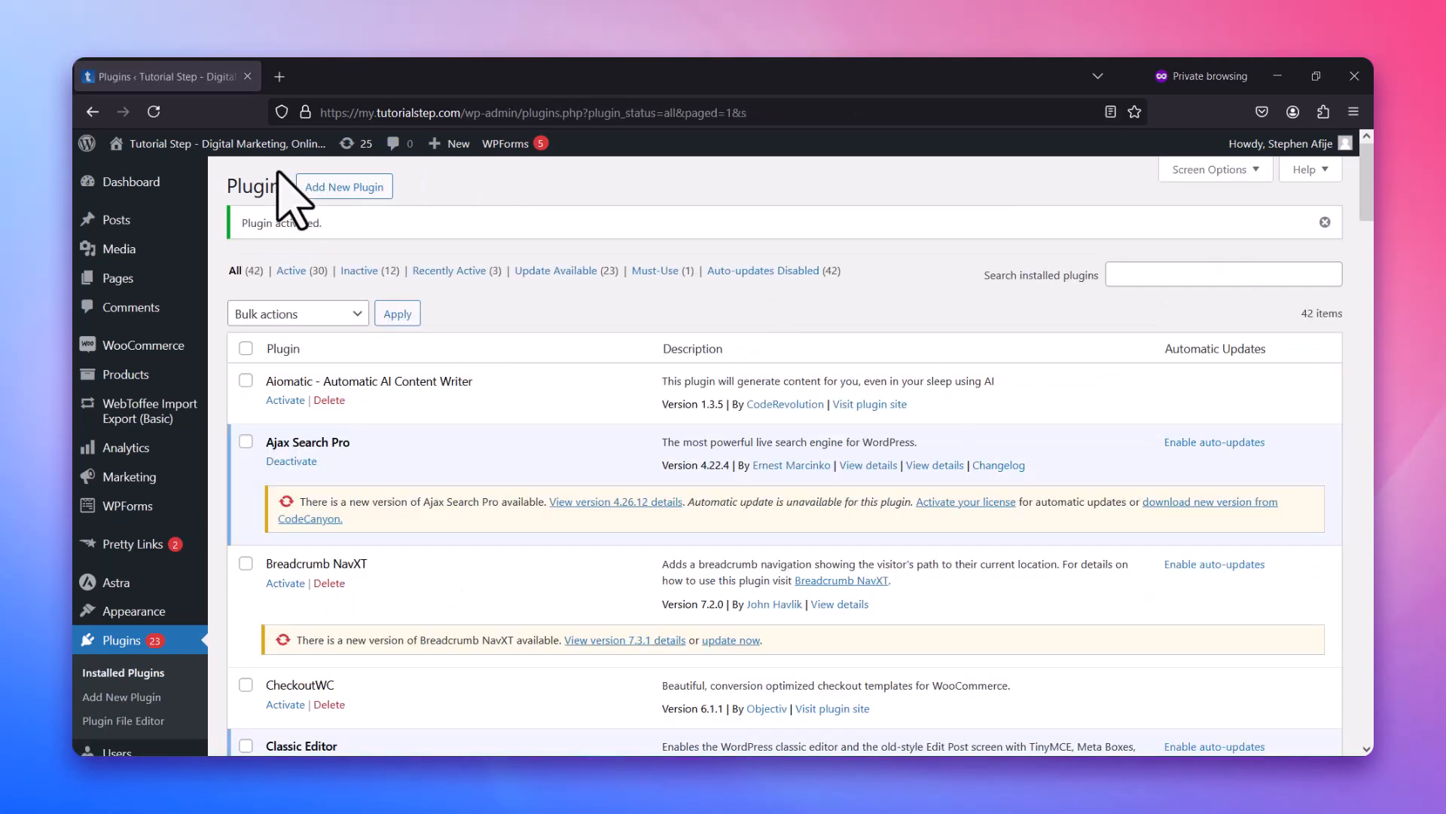
# - Search for "increase maximum file size", then install and activate the Increase Maximum Upload File Size | Increase Execution Time plugin
pyautogui.click(345, 190)
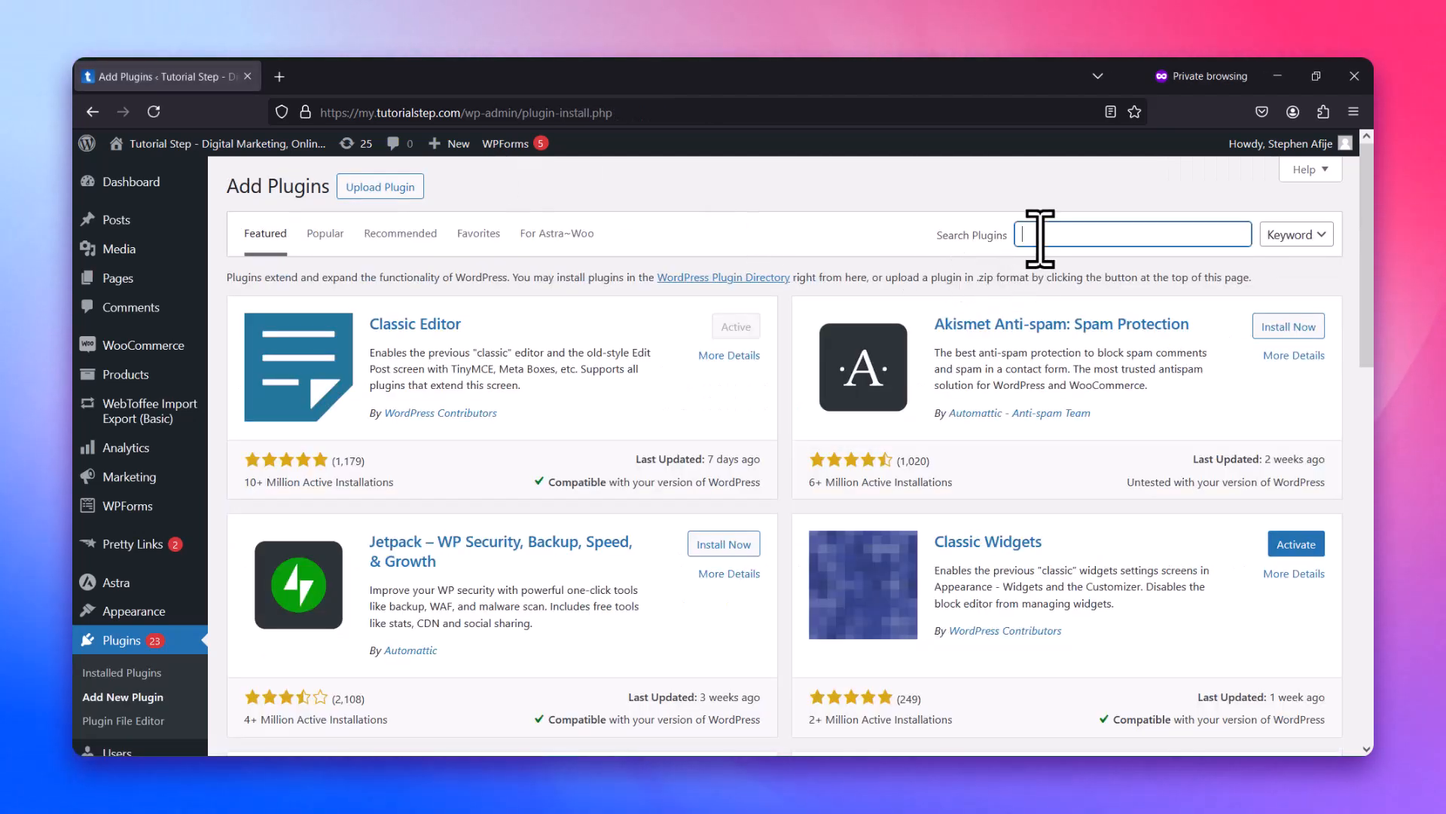
pyautogui.write('ase')
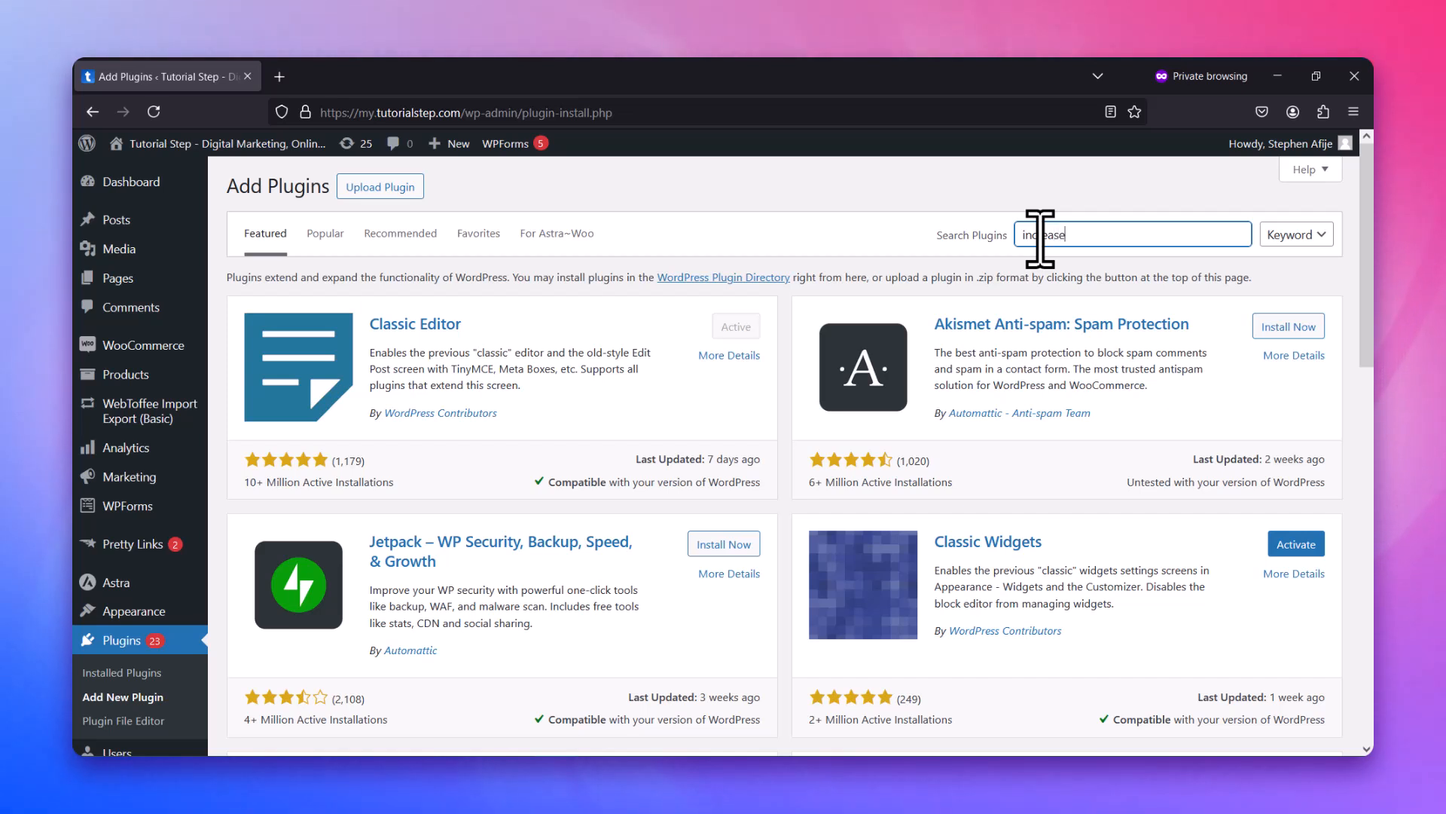
pyautogui.write(' maximum file size')
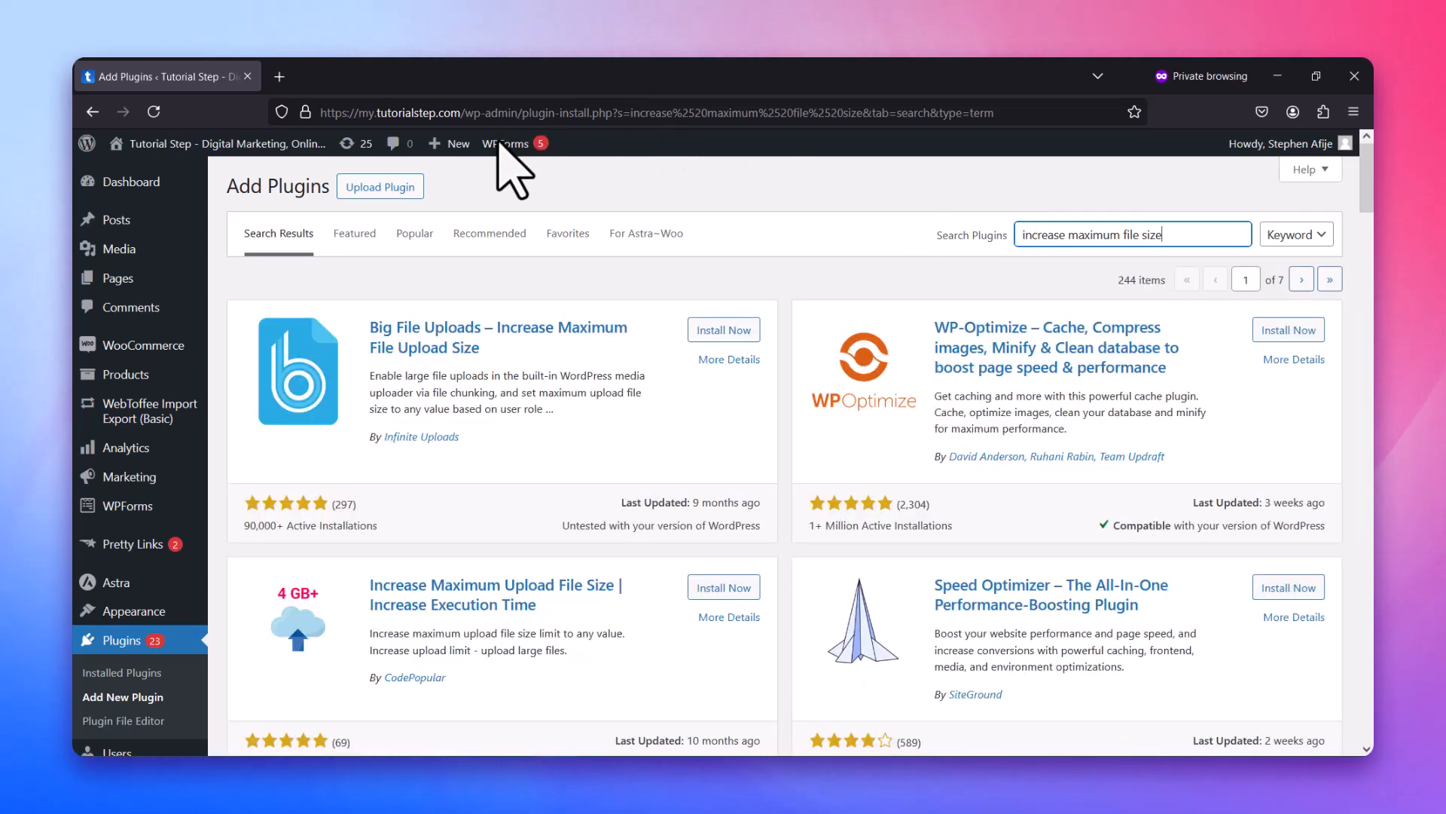
pyautogui.click(694, 595)
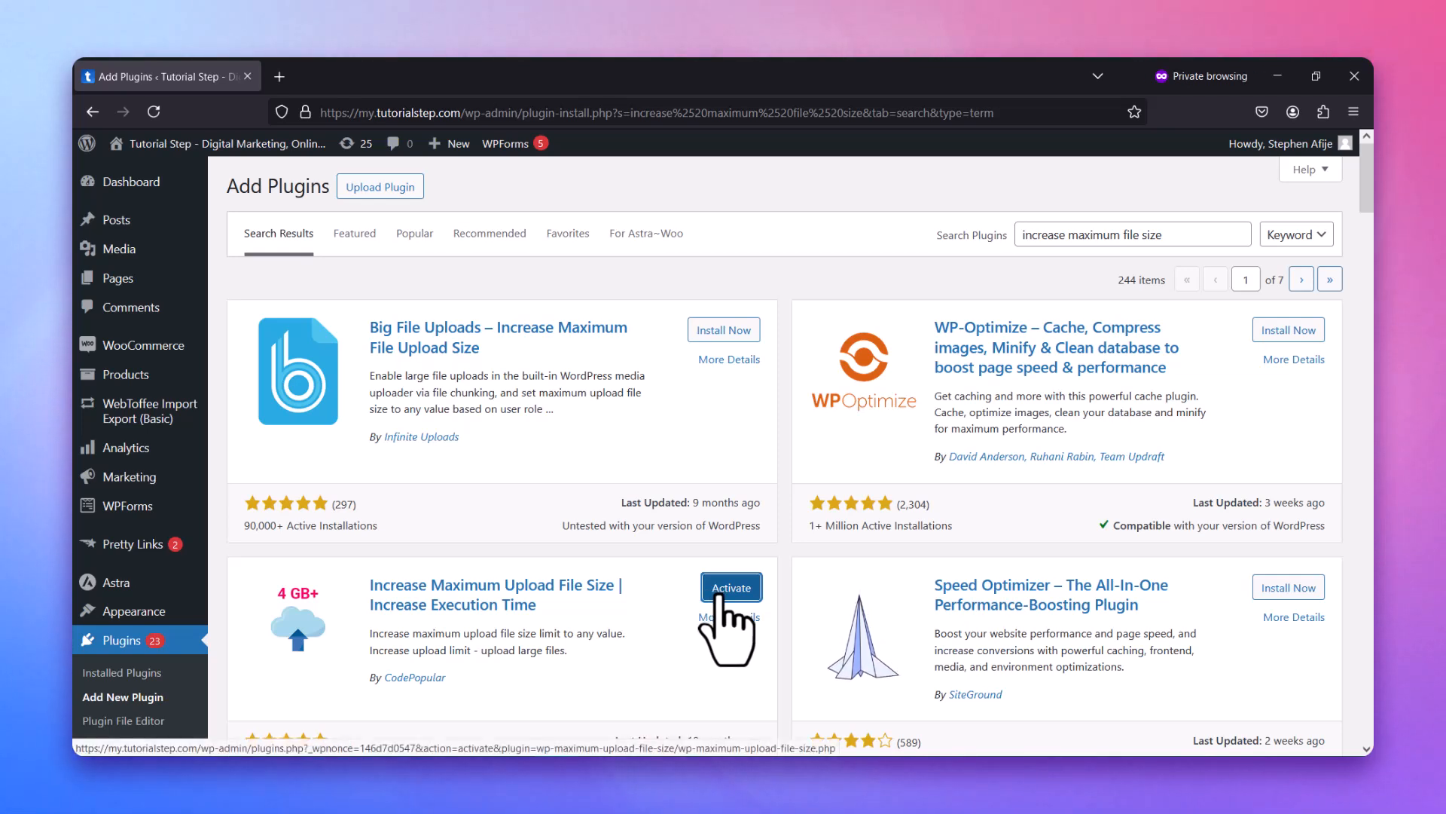
pyautogui.click(719, 596)
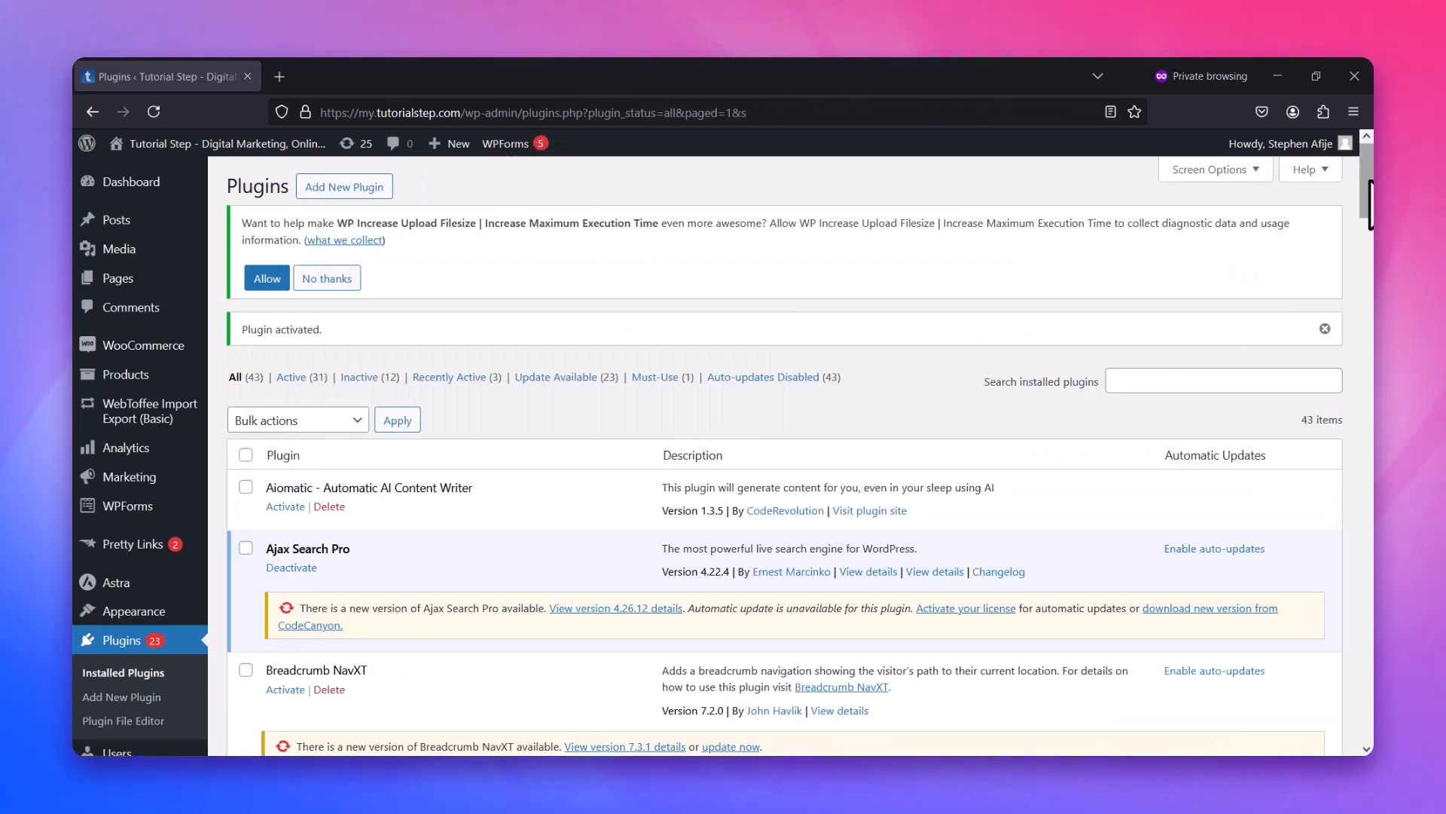
# - Open WP File Manager and dismiss its welcome subscription dialog
pyautogui.scroll(-6, 1370, 204)
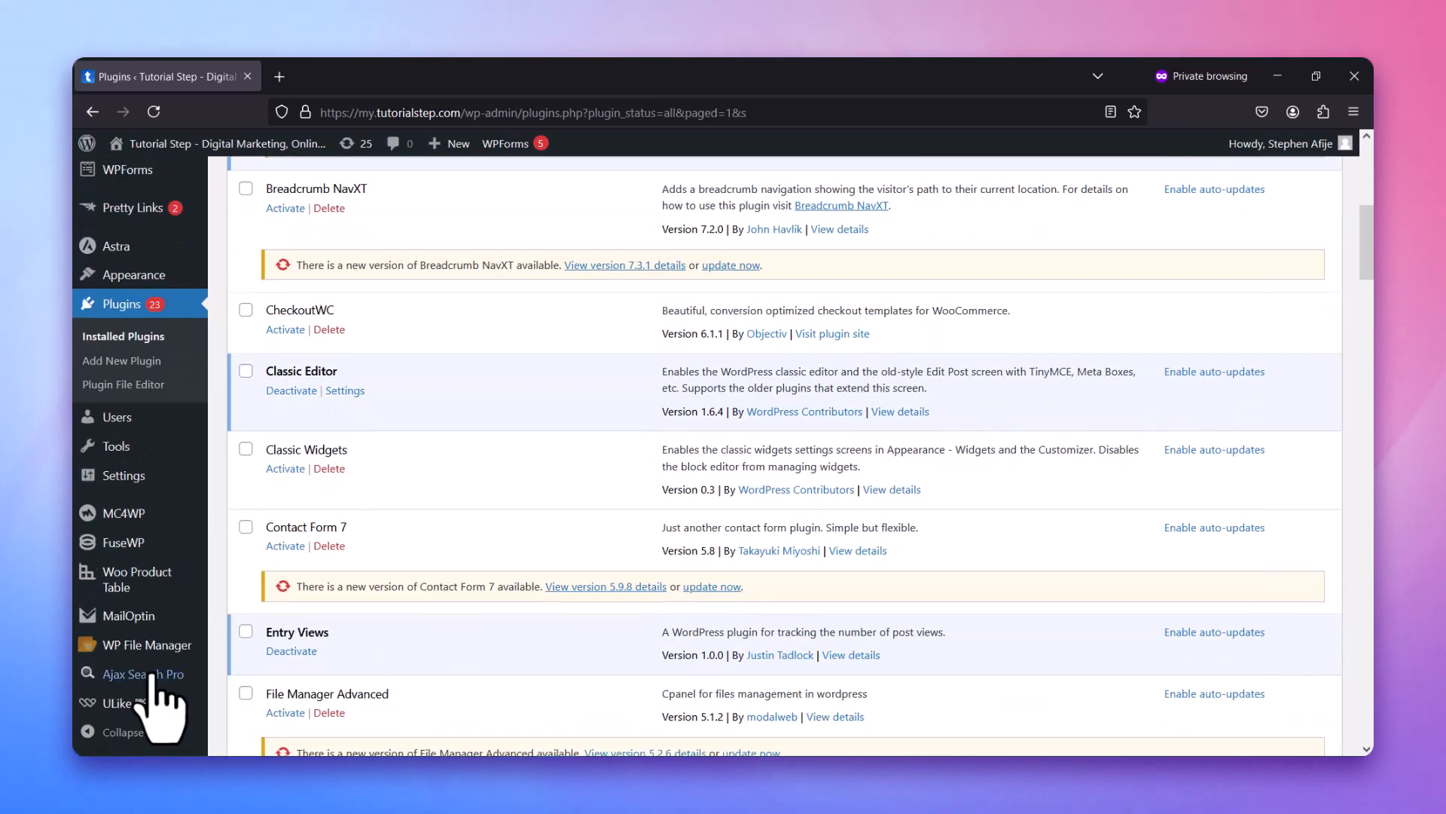
pyautogui.moveTo(133, 650)
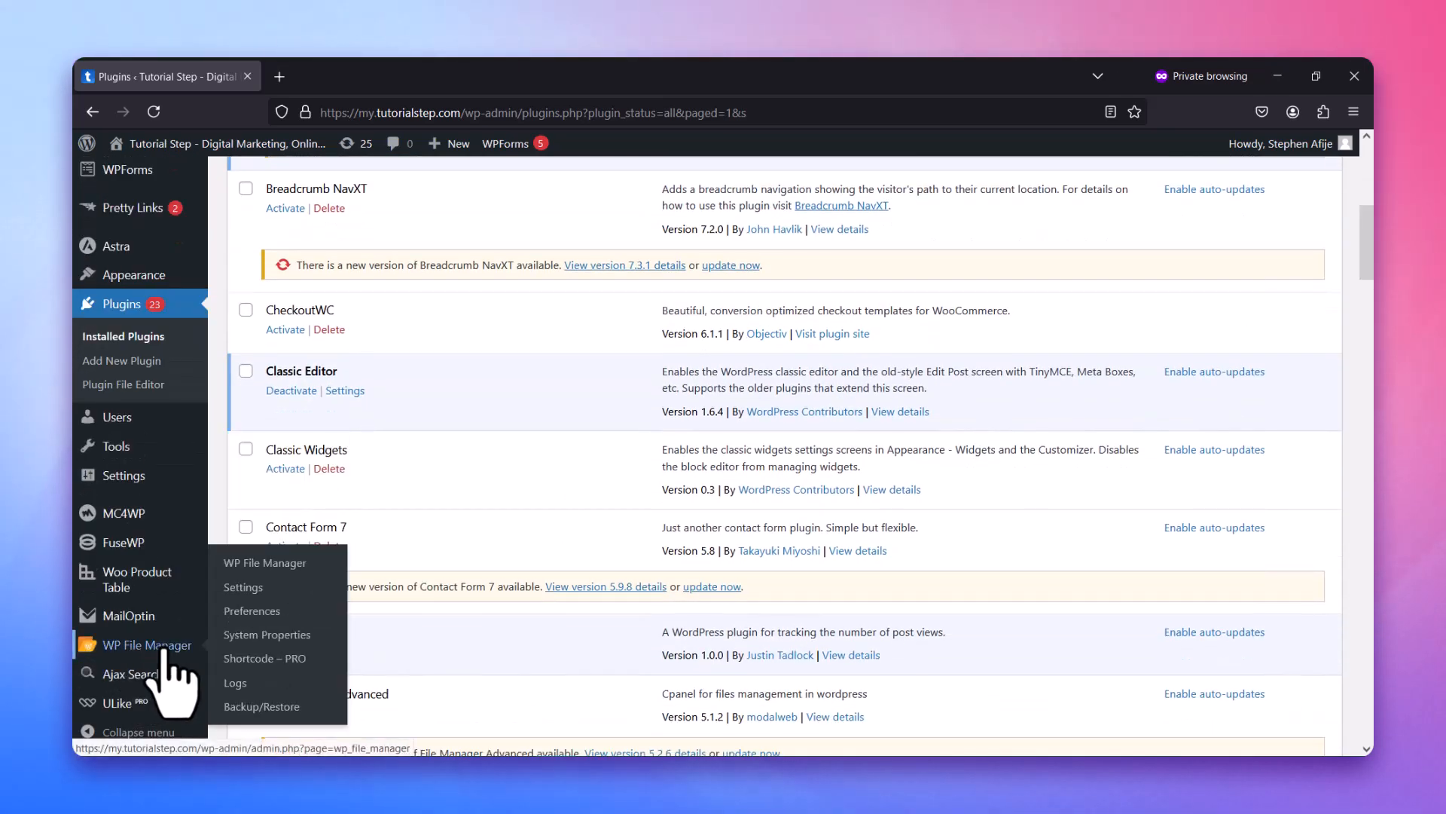
pyautogui.click(248, 565)
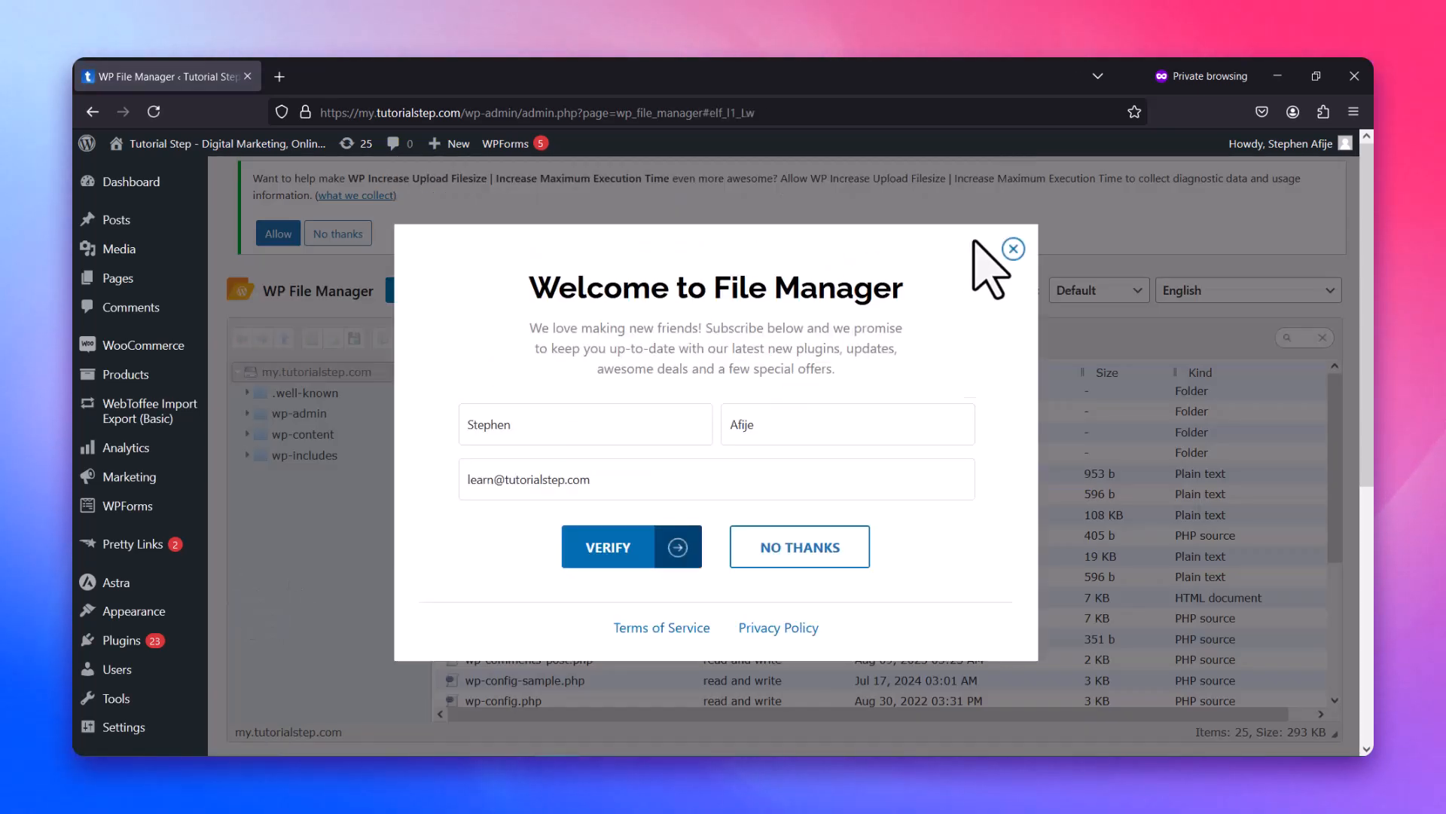
pyautogui.click(1014, 249)
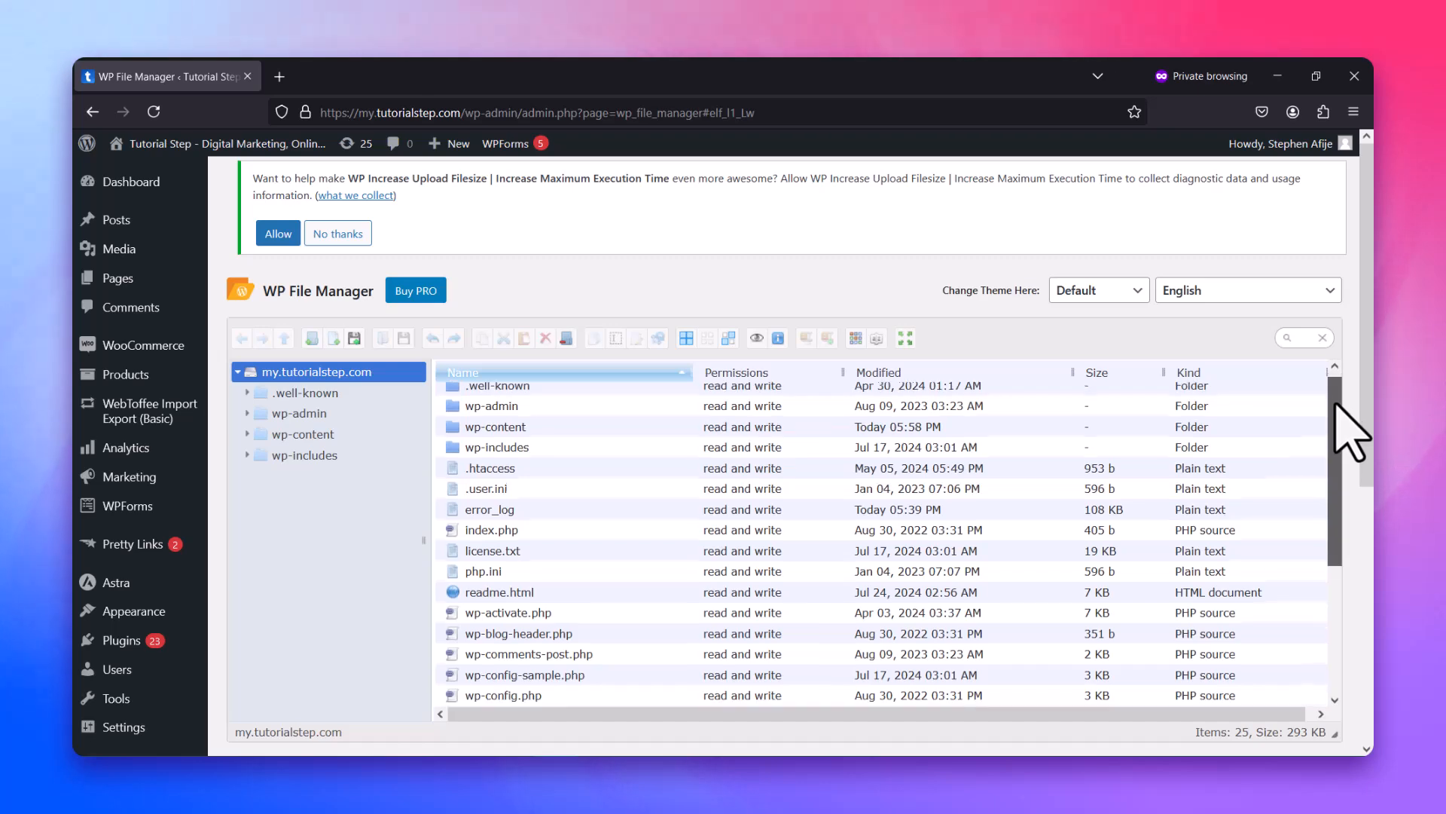
# - Open the .htaccess file from the site's root folder in the code editor
pyautogui.scroll(-1, 1341, 407)
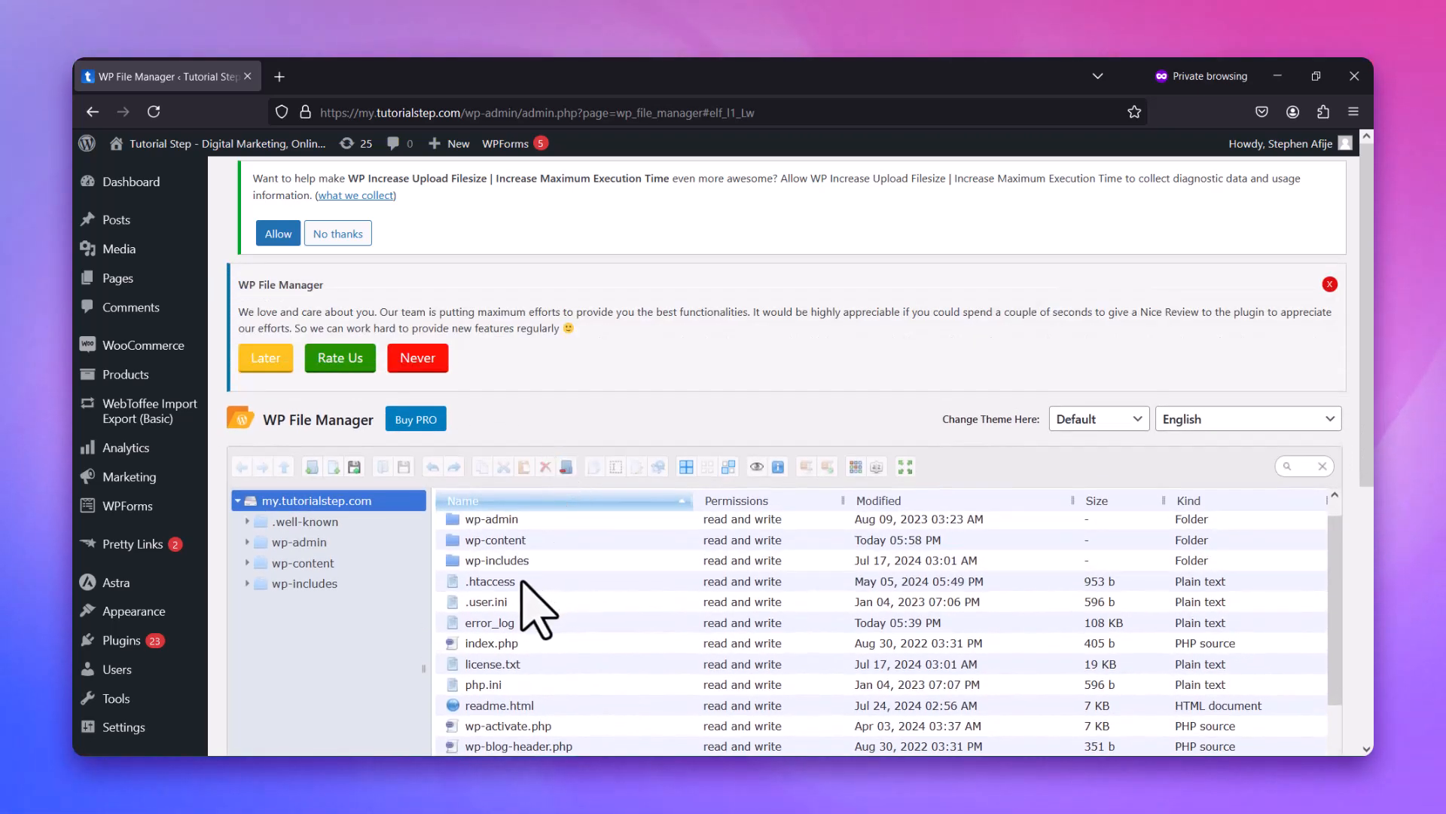
pyautogui.click(523, 580)
pyautogui.rightClick(525, 581)
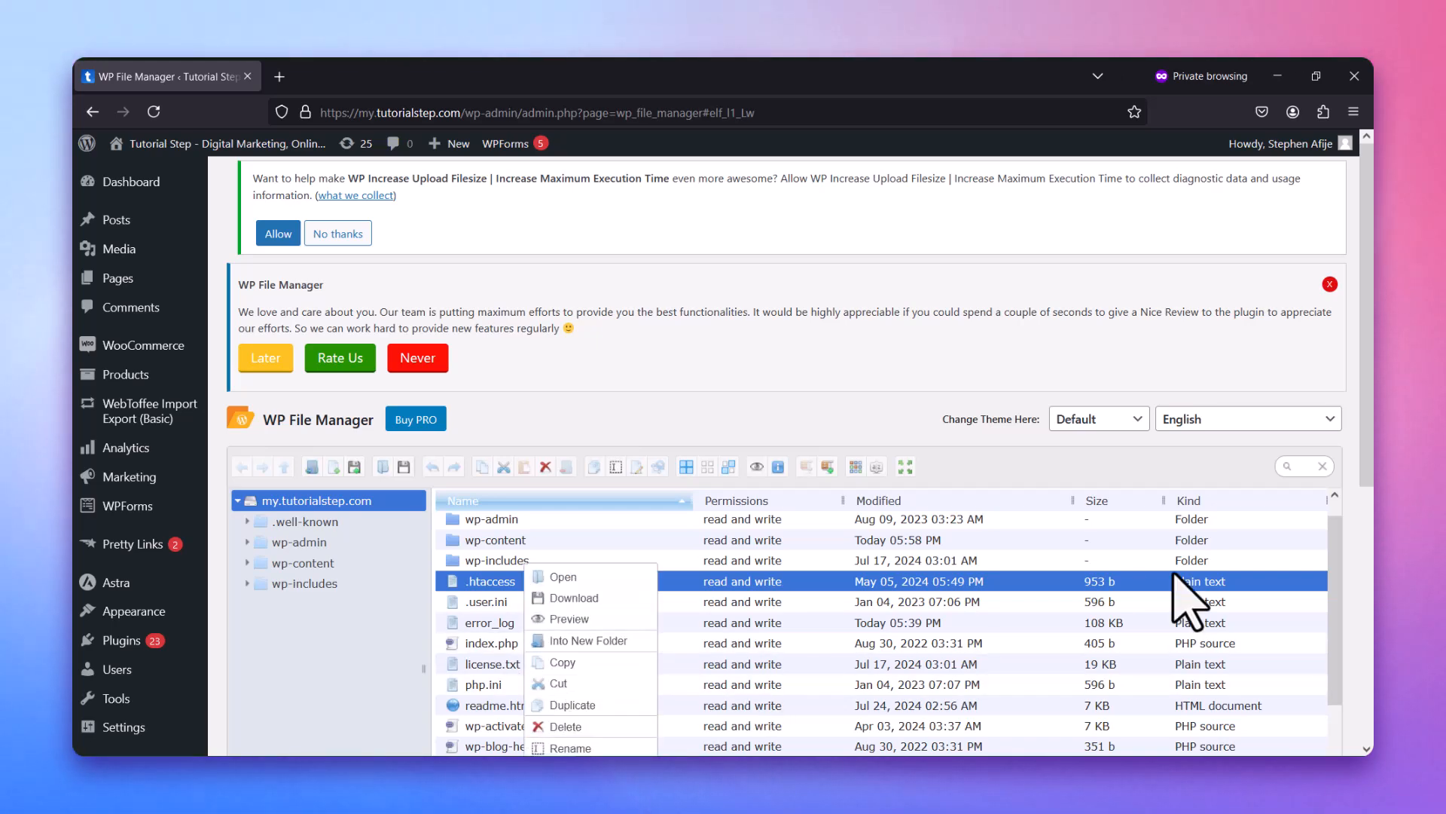
pyautogui.moveTo(1371, 442); pyautogui.dragTo(1372, 446)
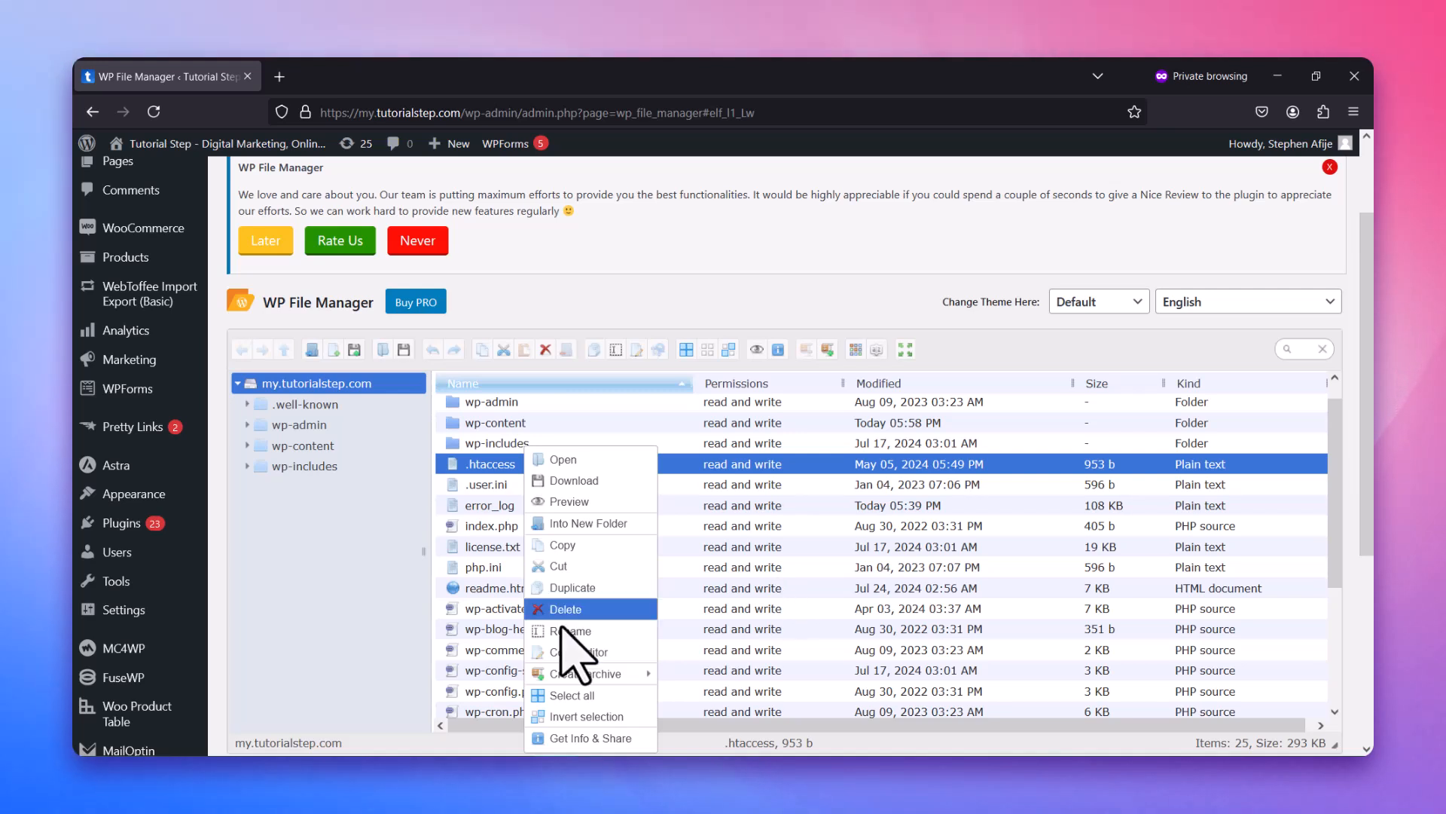
pyautogui.click(561, 649)
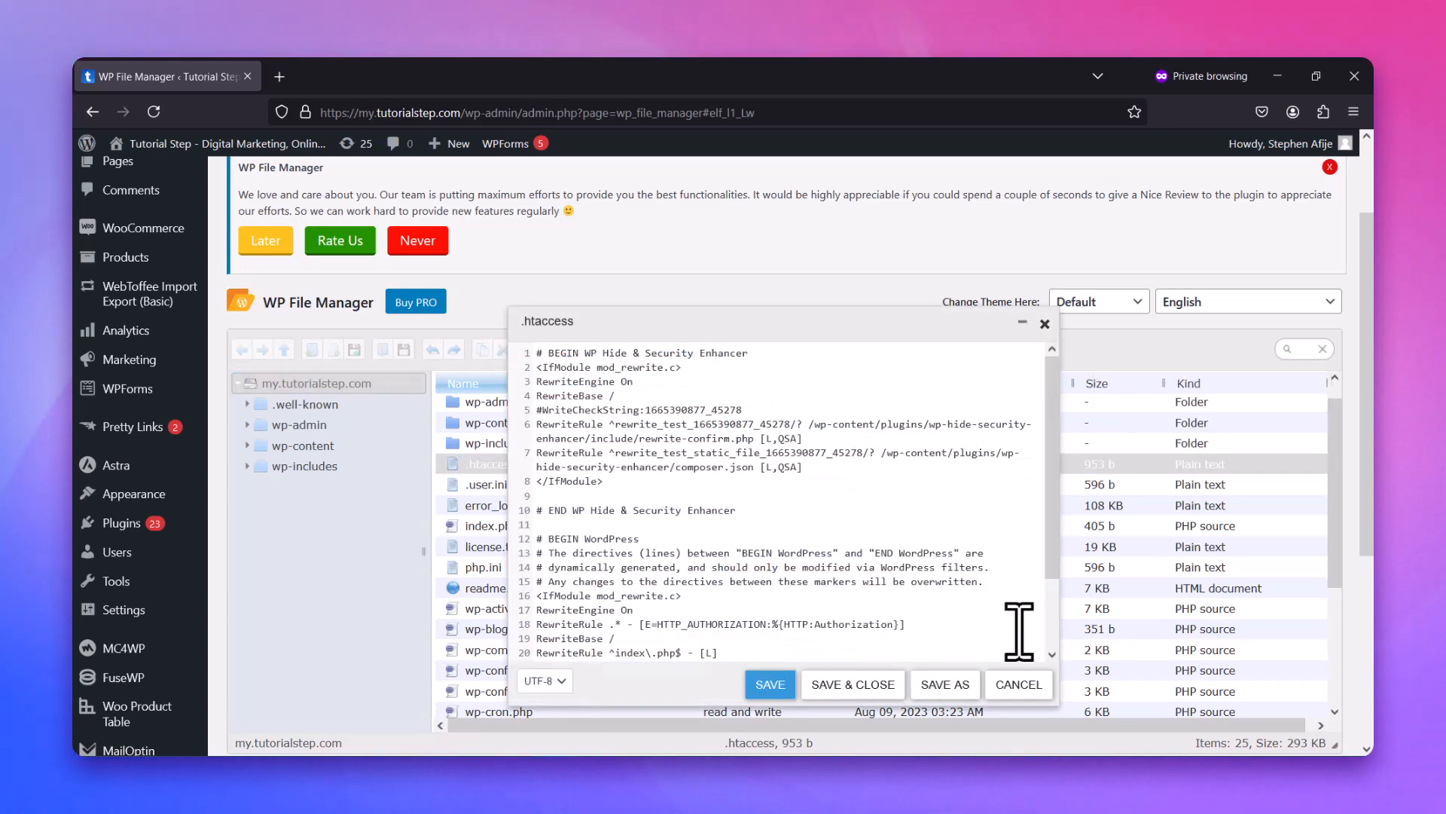
# - Add an <IfModule mod_substitute.c> block with SubstituteMaxLineLength 10m before the # END WordPress line in .htaccess and save the file
pyautogui.scroll(-2, 1053, 614)
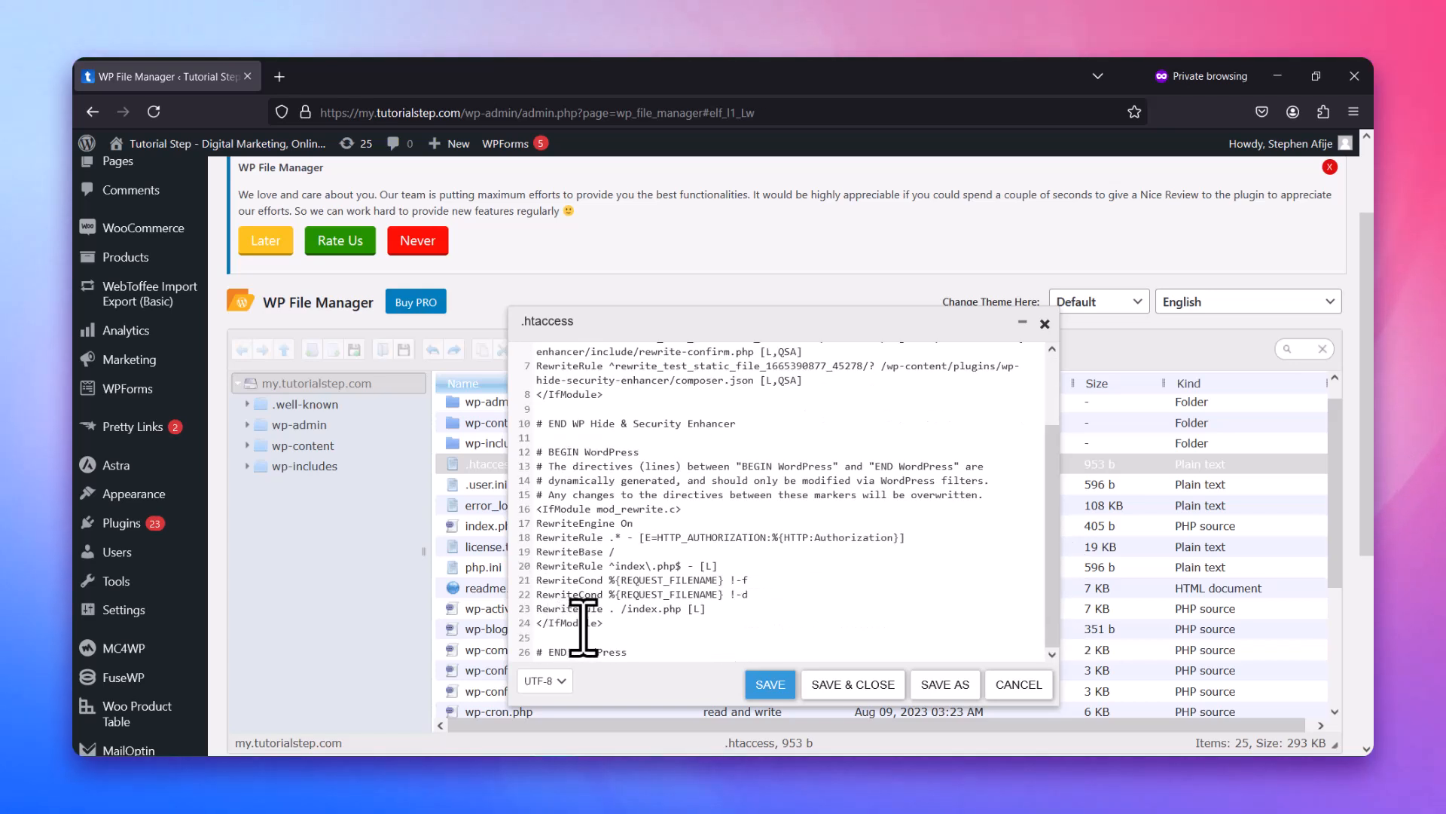
pyautogui.click(612, 633)
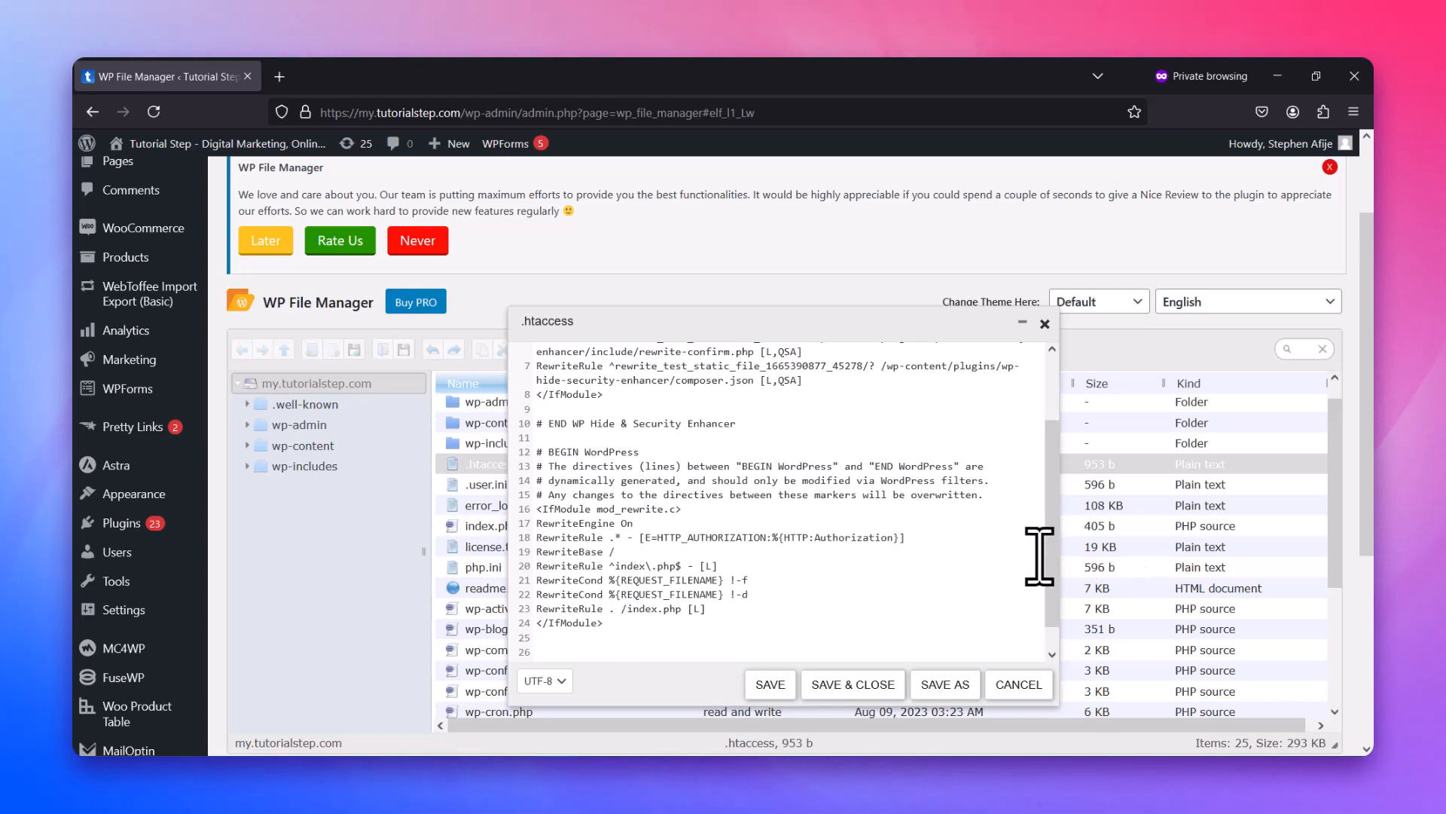
pyautogui.scroll(-1, 1051, 595)
pyautogui.scroll(-1, 1062, 618)
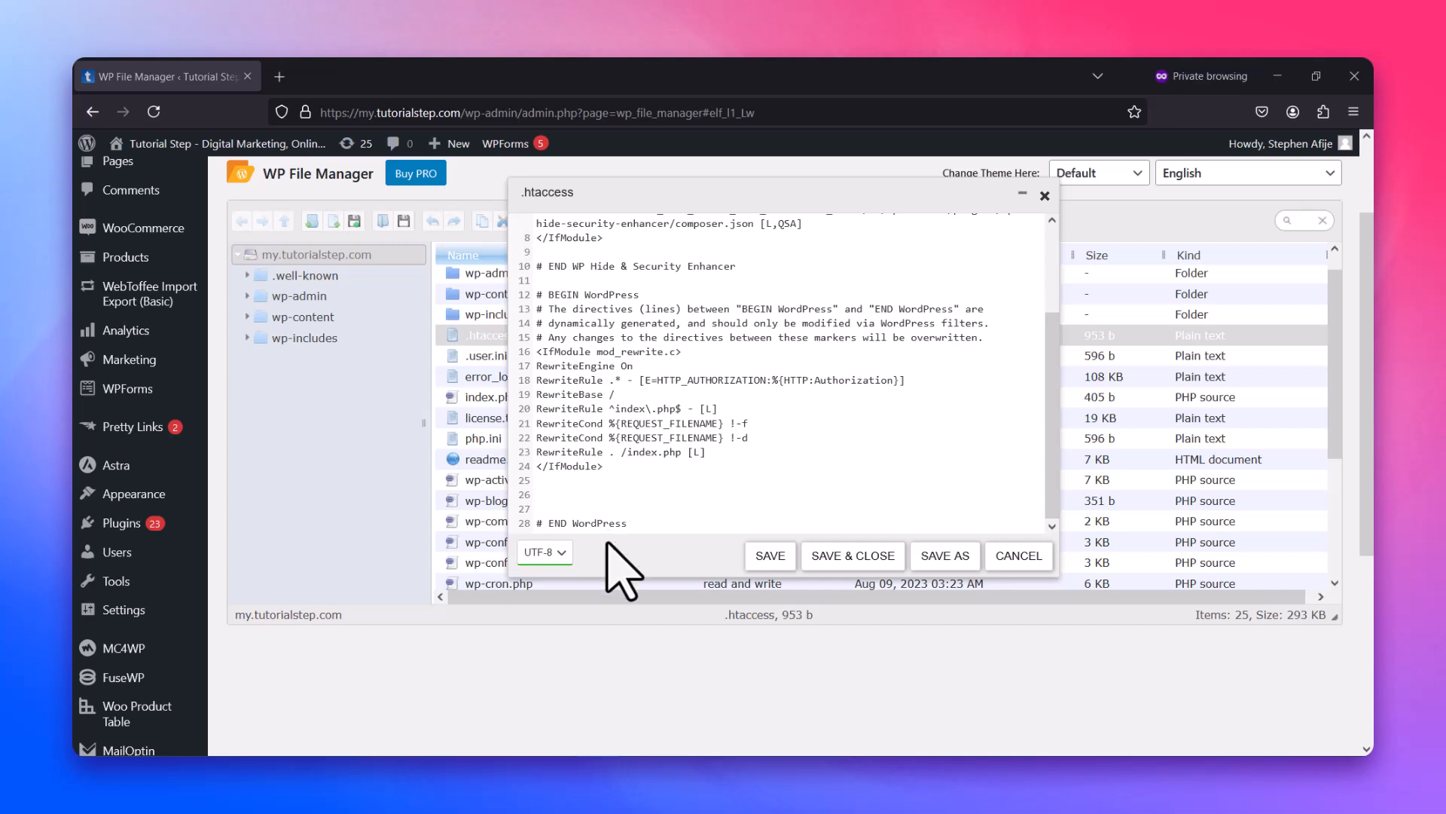
pyautogui.click(584, 500)
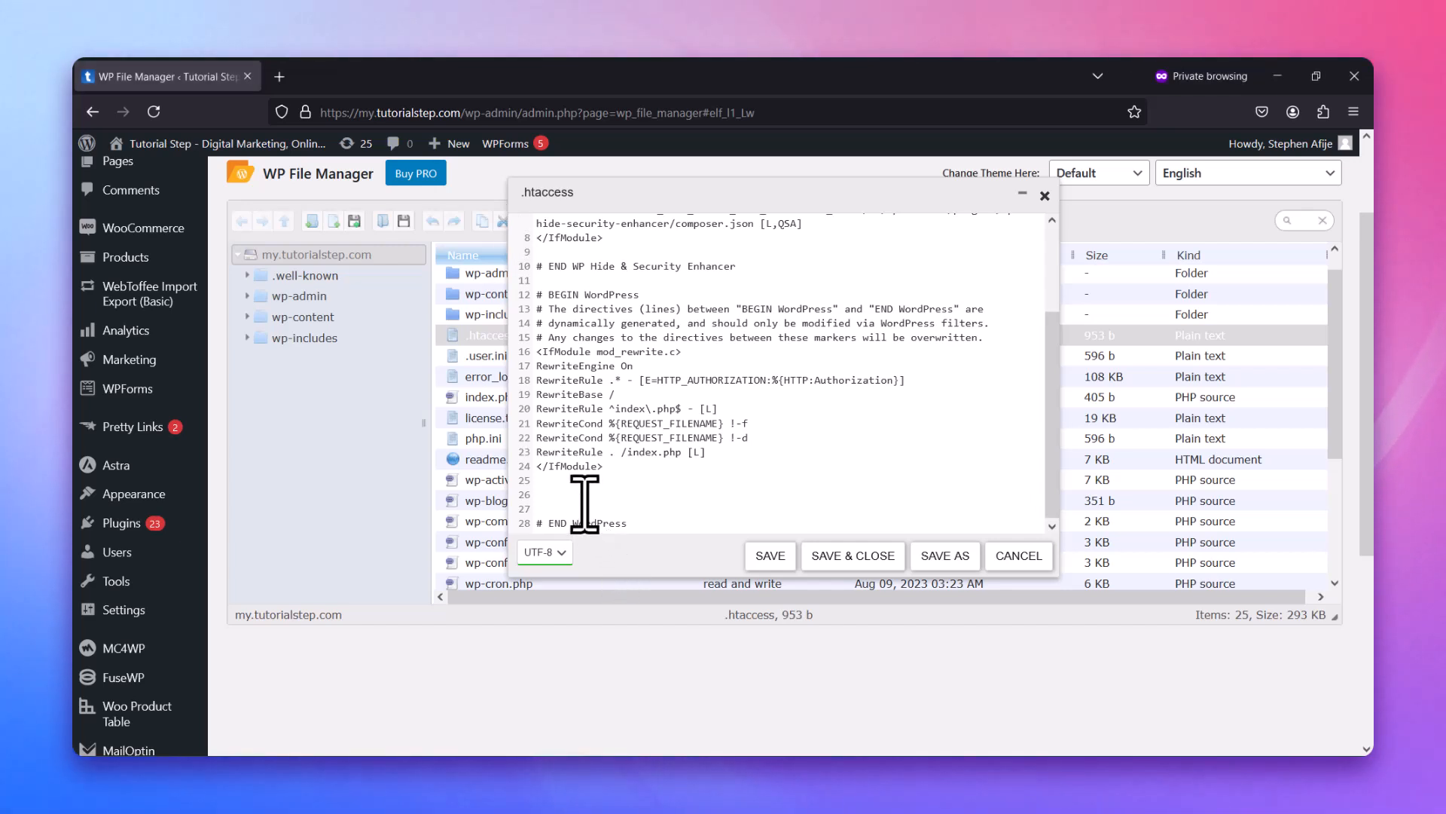
pyautogui.write('<IfModule mod_substitute.c> SubstituteMaxLineLength 10m </IfModule>')
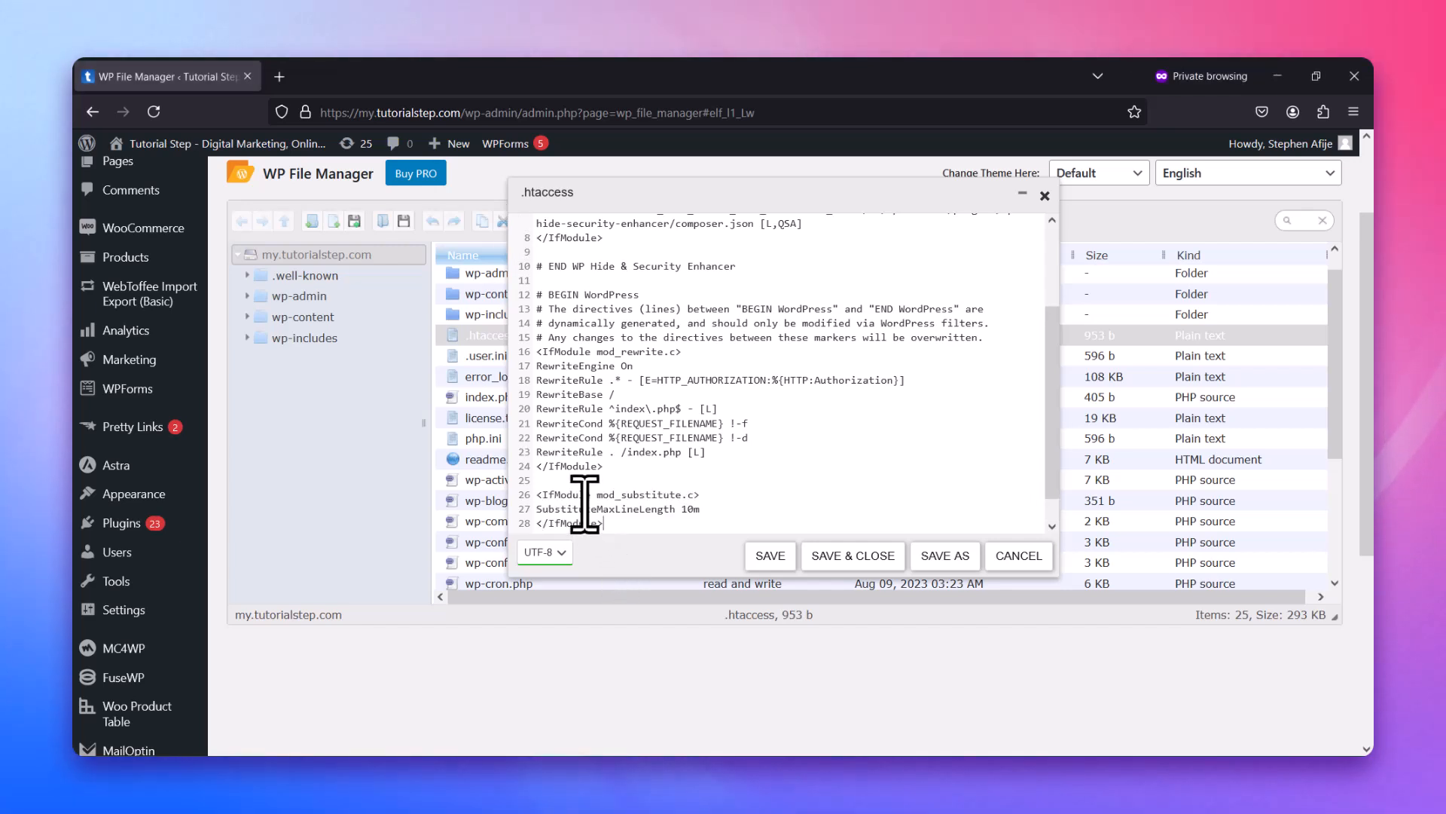
pyautogui.click(776, 557)
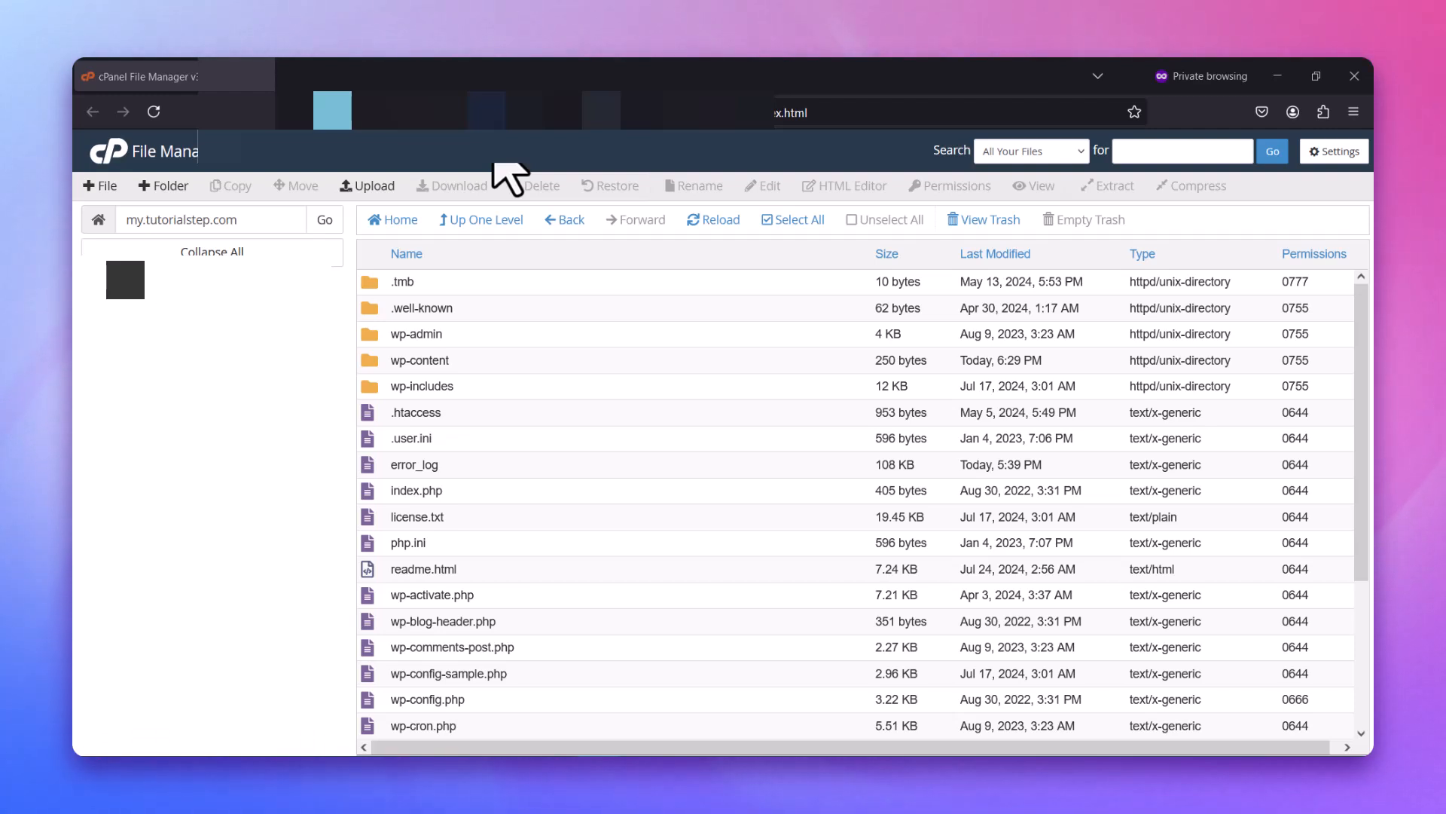
# - Open the .htaccess file in the my.tutorialstep.com folder for editing with utf-8 encoding
pyautogui.rightClick(384, 421)
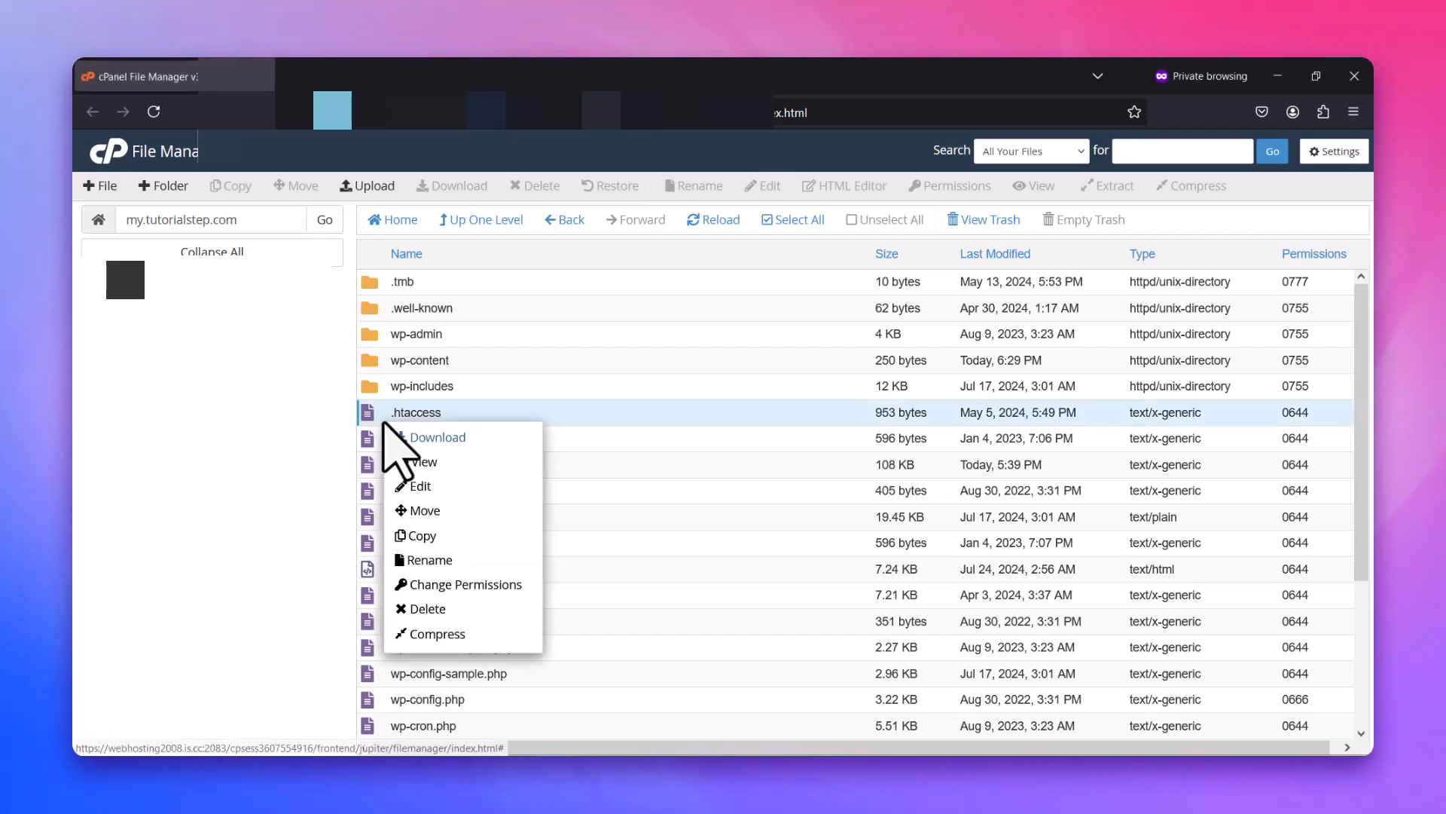
pyautogui.click(436, 485)
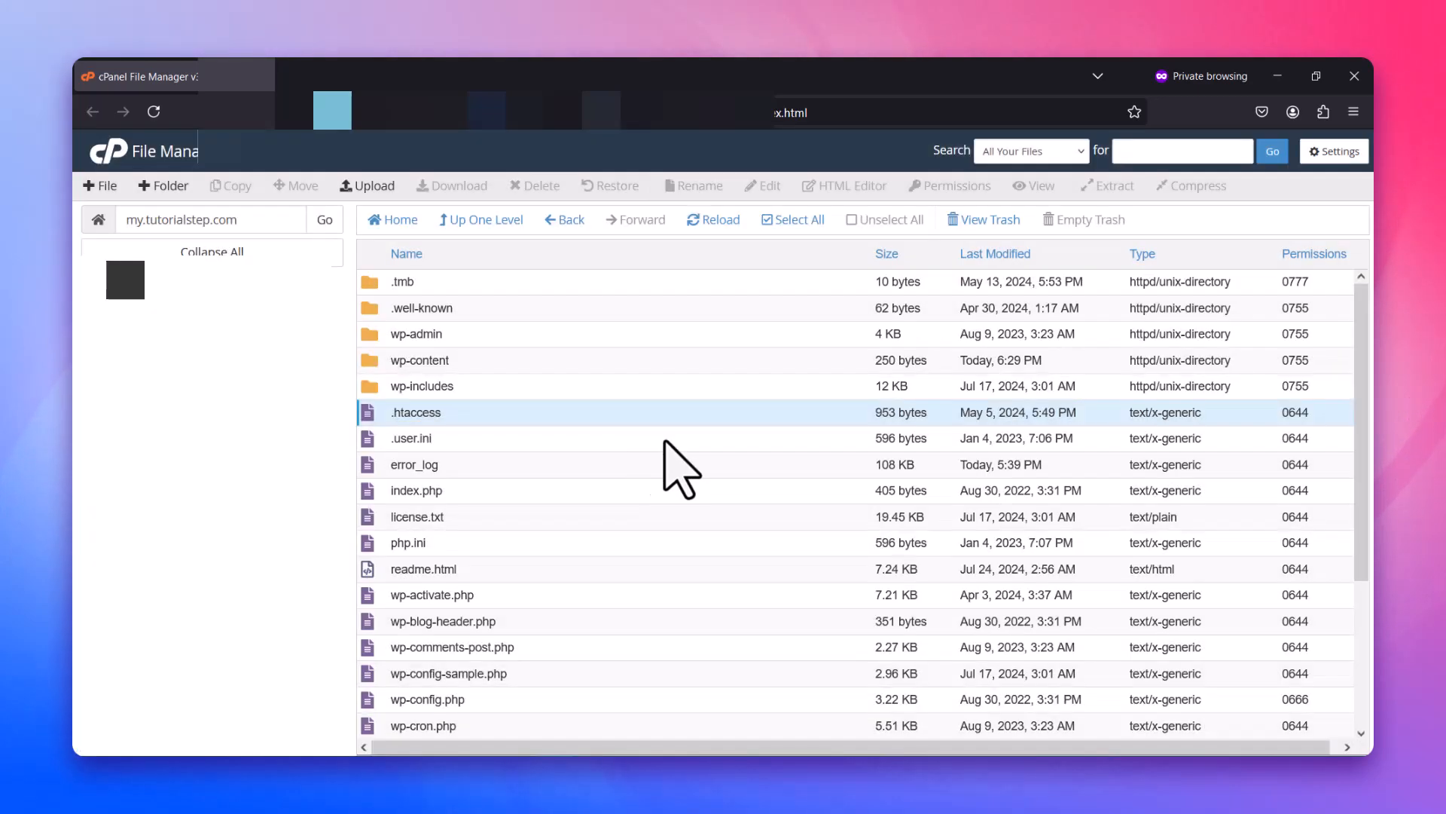
pyautogui.scroll(-2, 908, 517)
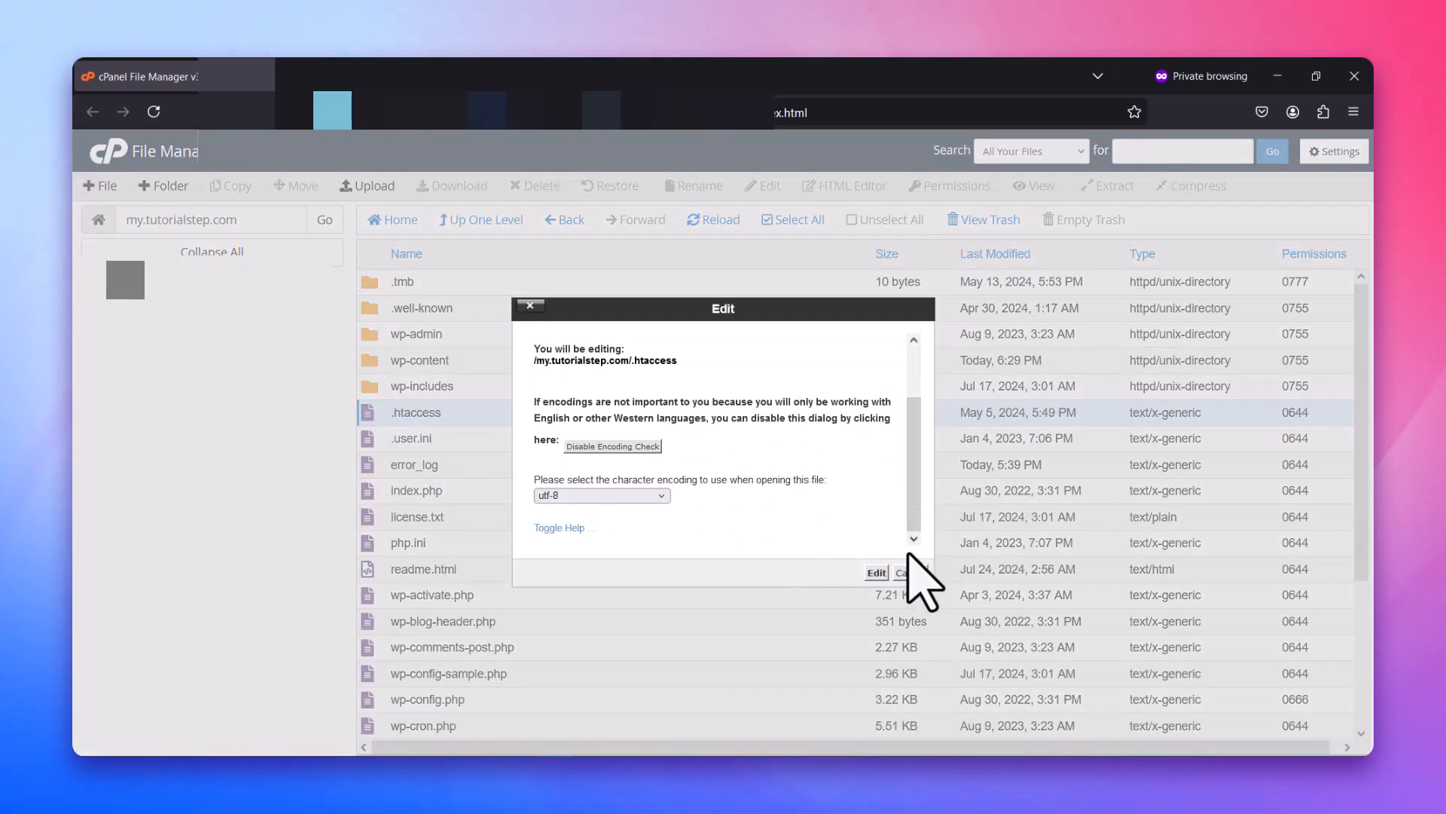
pyautogui.click(877, 572)
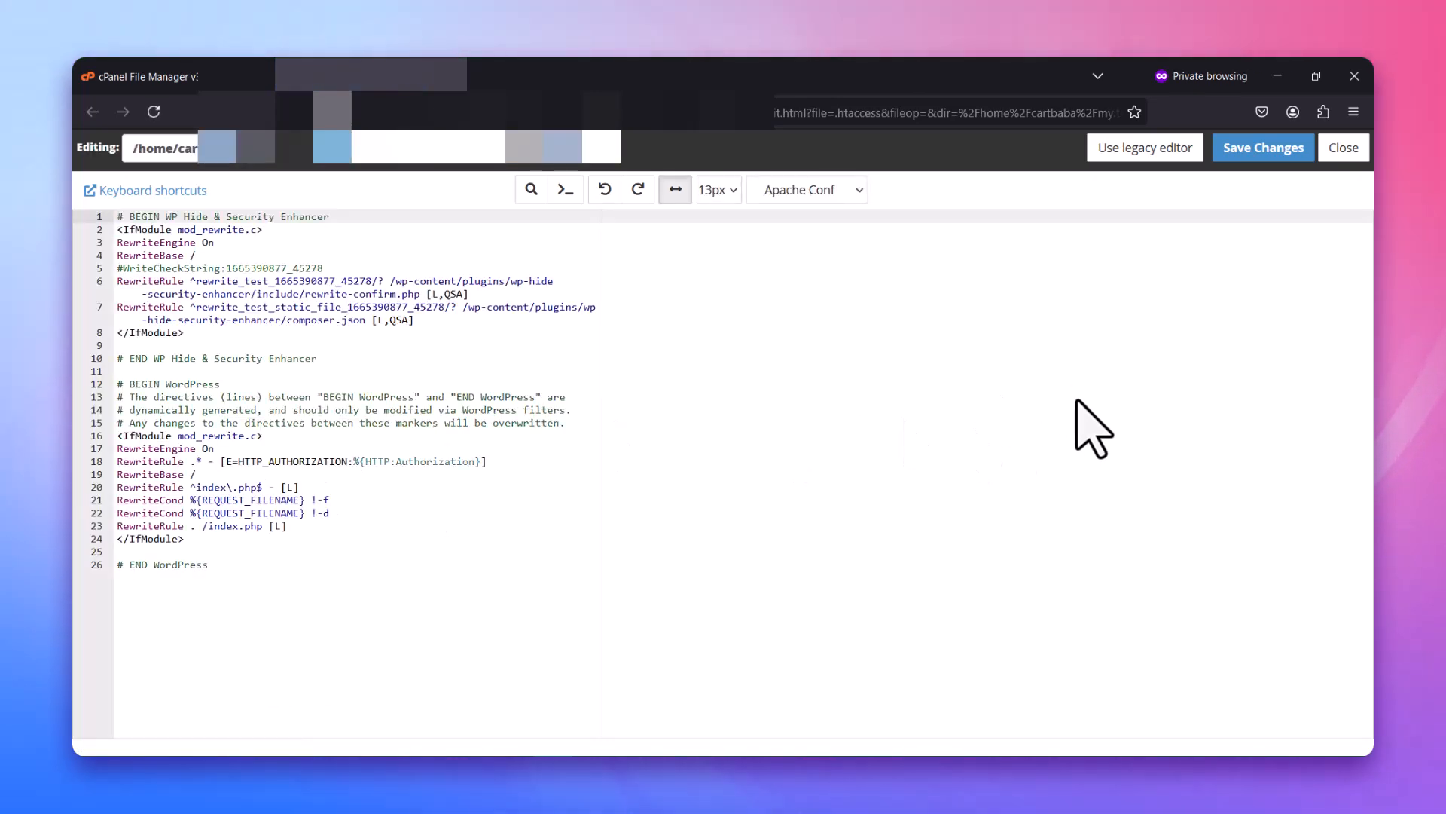
# - Add an <IfModule mod_substitute.c> block with SubstituteMaxLineLength 10m above the # END WordPress line and save the file
pyautogui.click(204, 542)
pyautogui.press('Return')
pyautogui.press('Return')
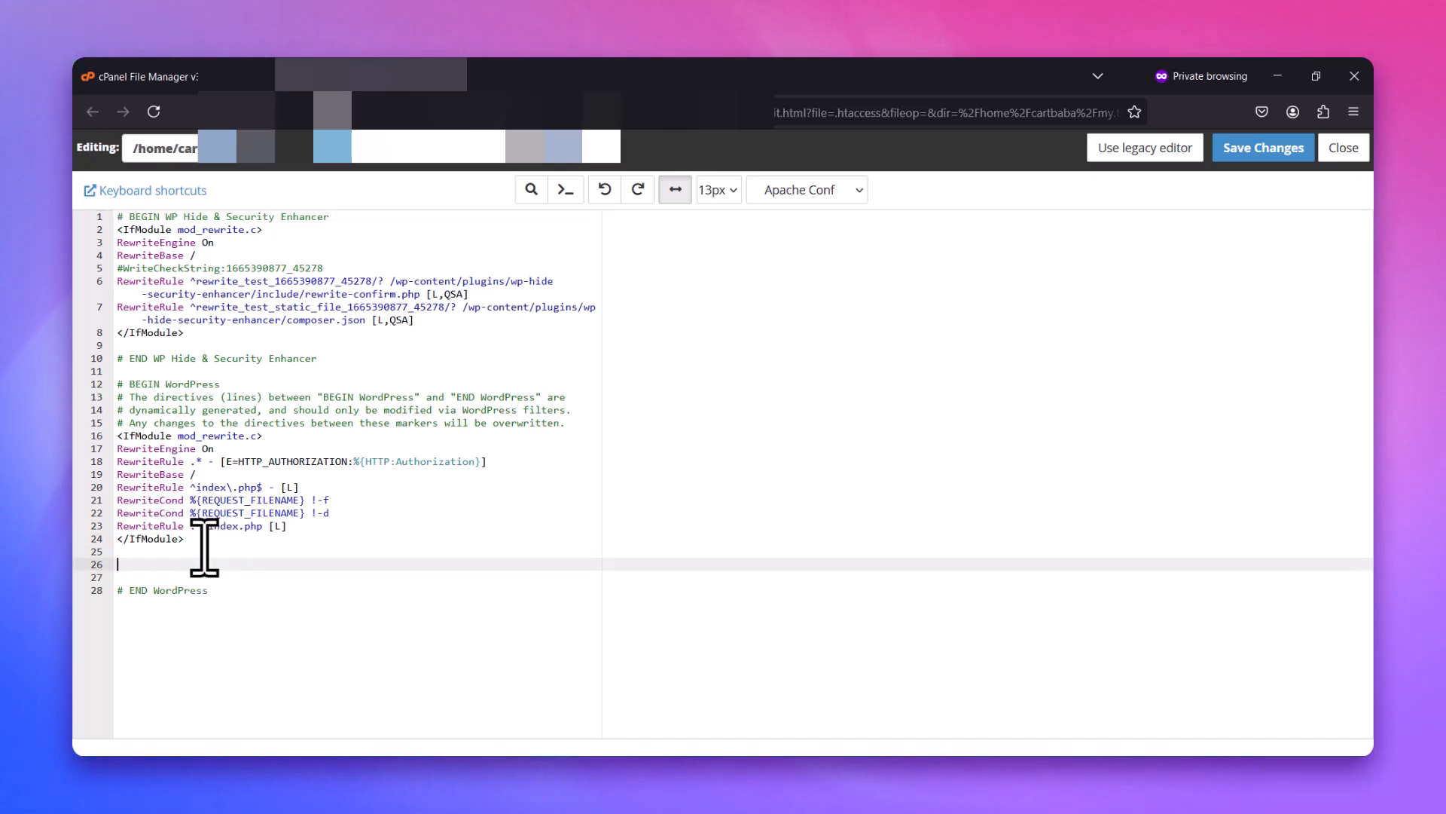
pyautogui.write('<IfModule mod_substitute.c> SubstituteMaxLineLength 10m </IfModule>')
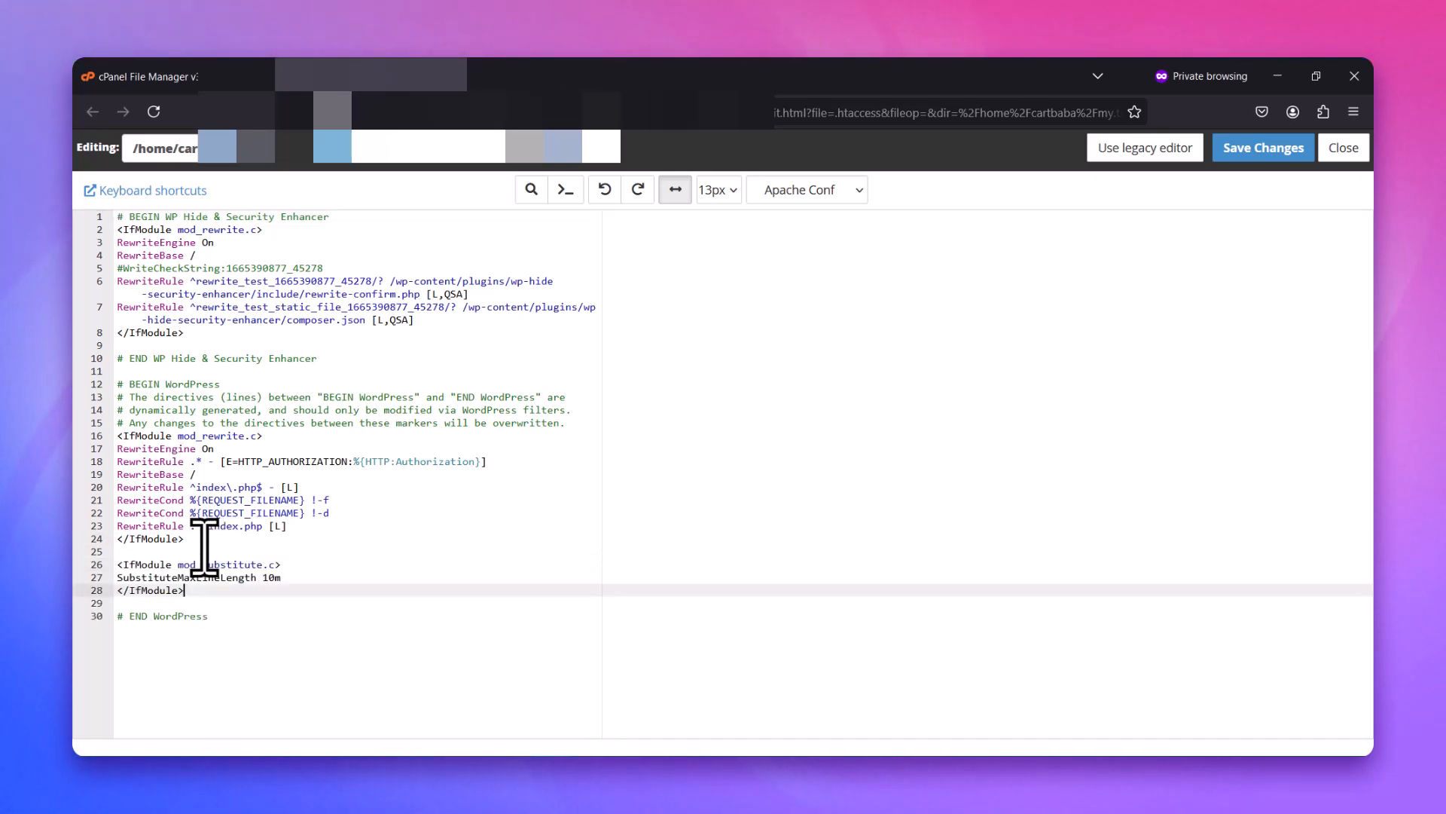
pyautogui.click(1245, 154)
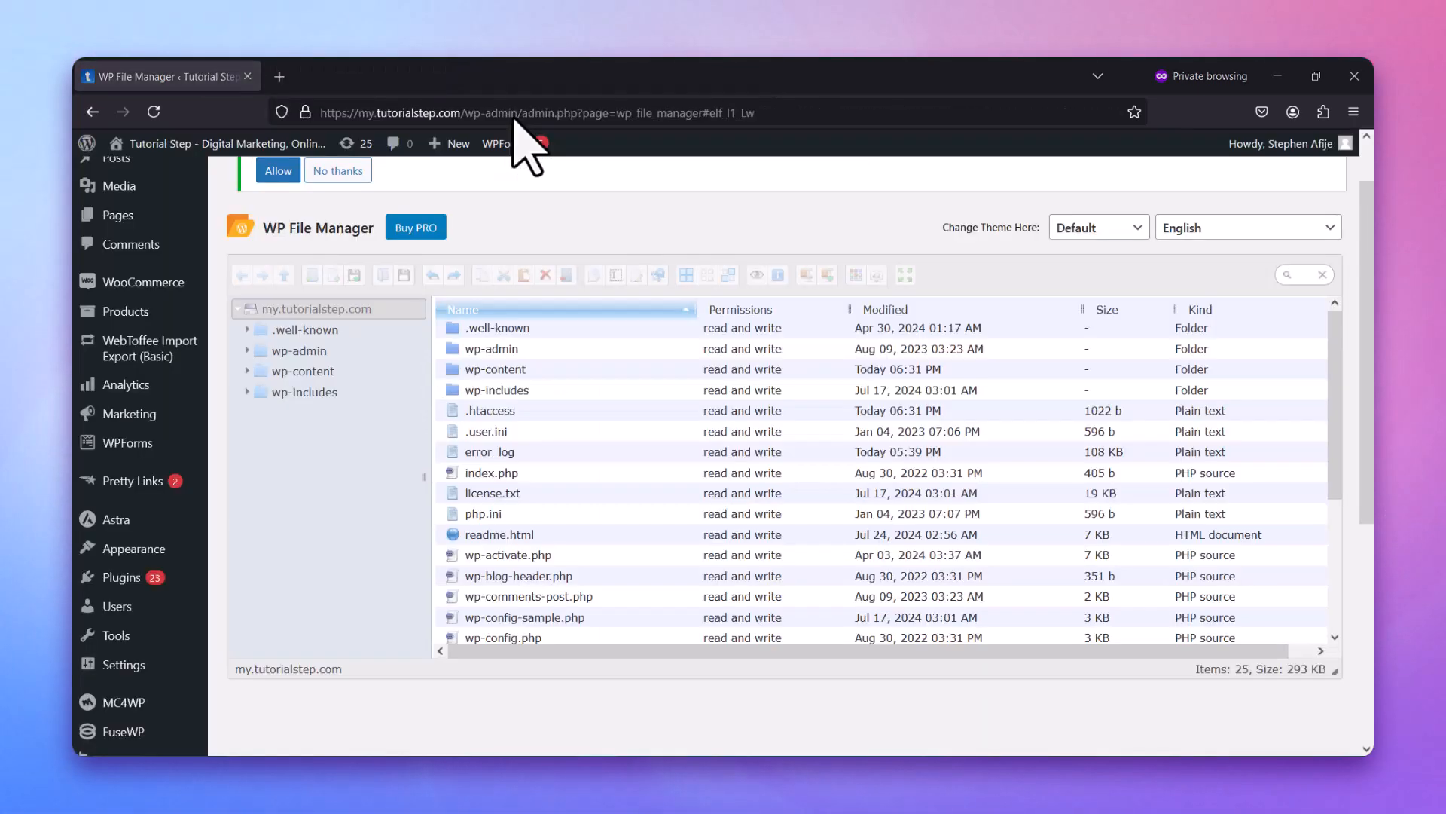
# - Check the mod_substitute block of .htaccess in the WP File Manager code editor and close the file without saving
pyautogui.rightClick(487, 413)
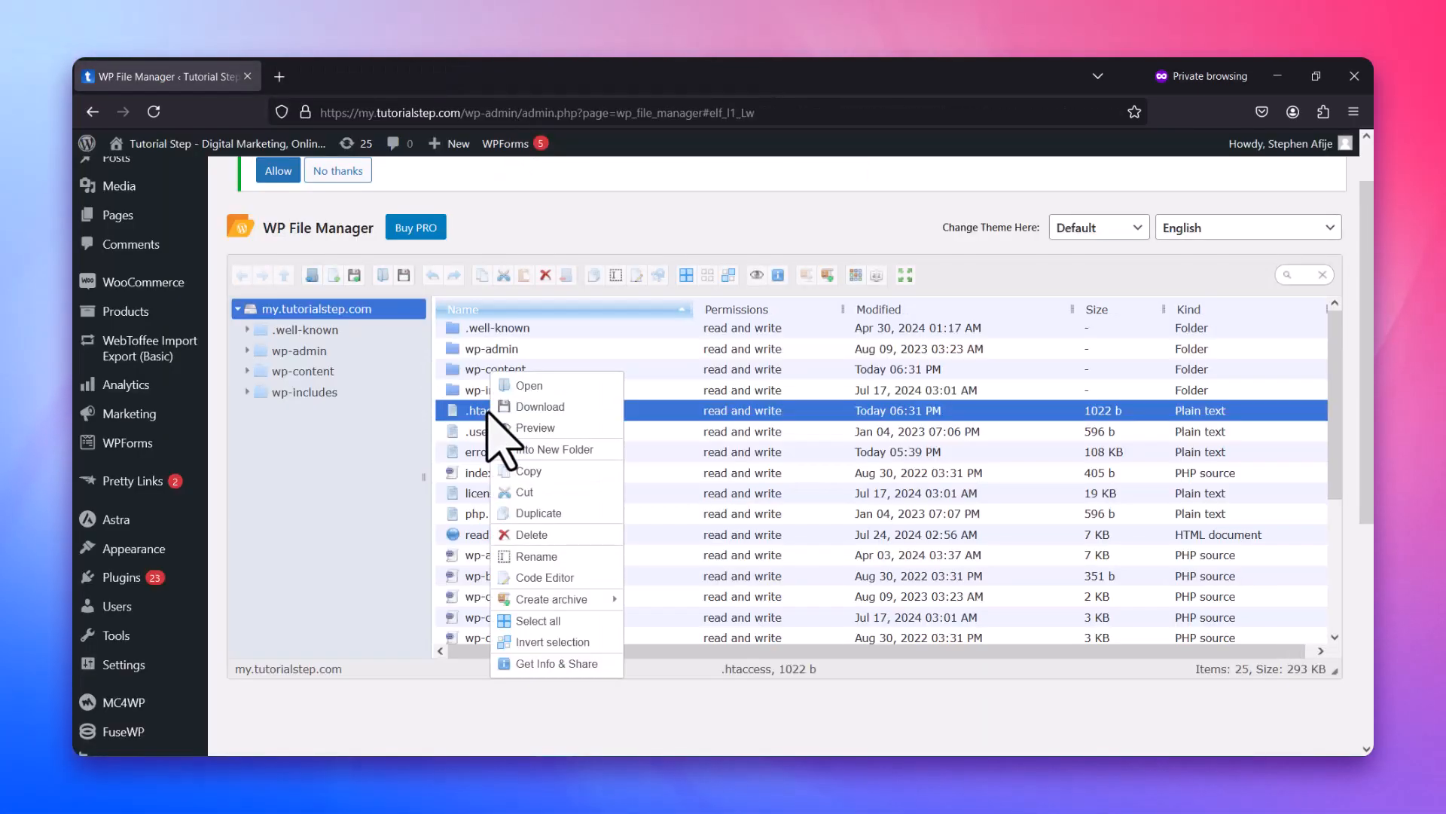
pyautogui.click(555, 577)
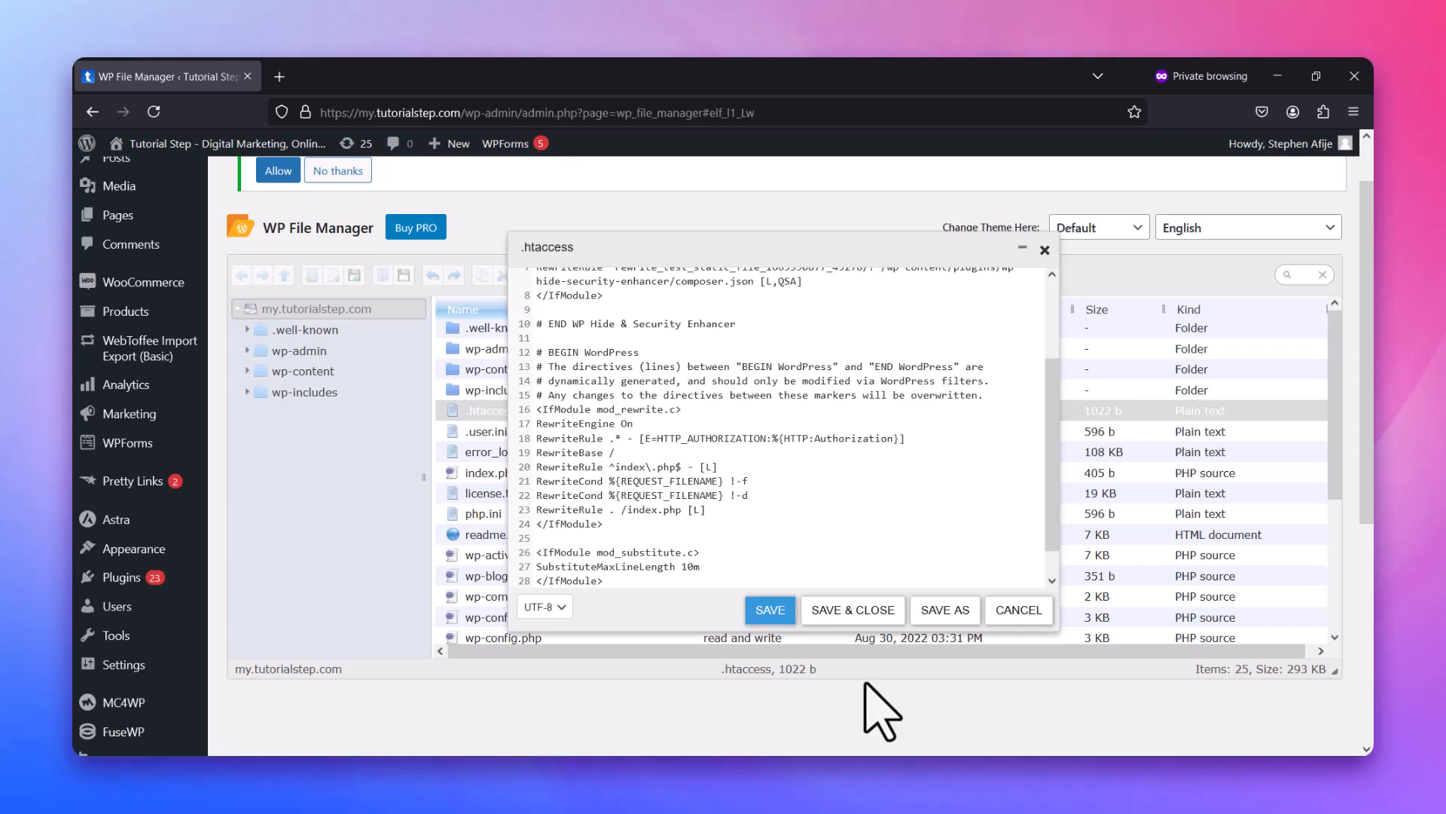
pyautogui.click(1018, 612)
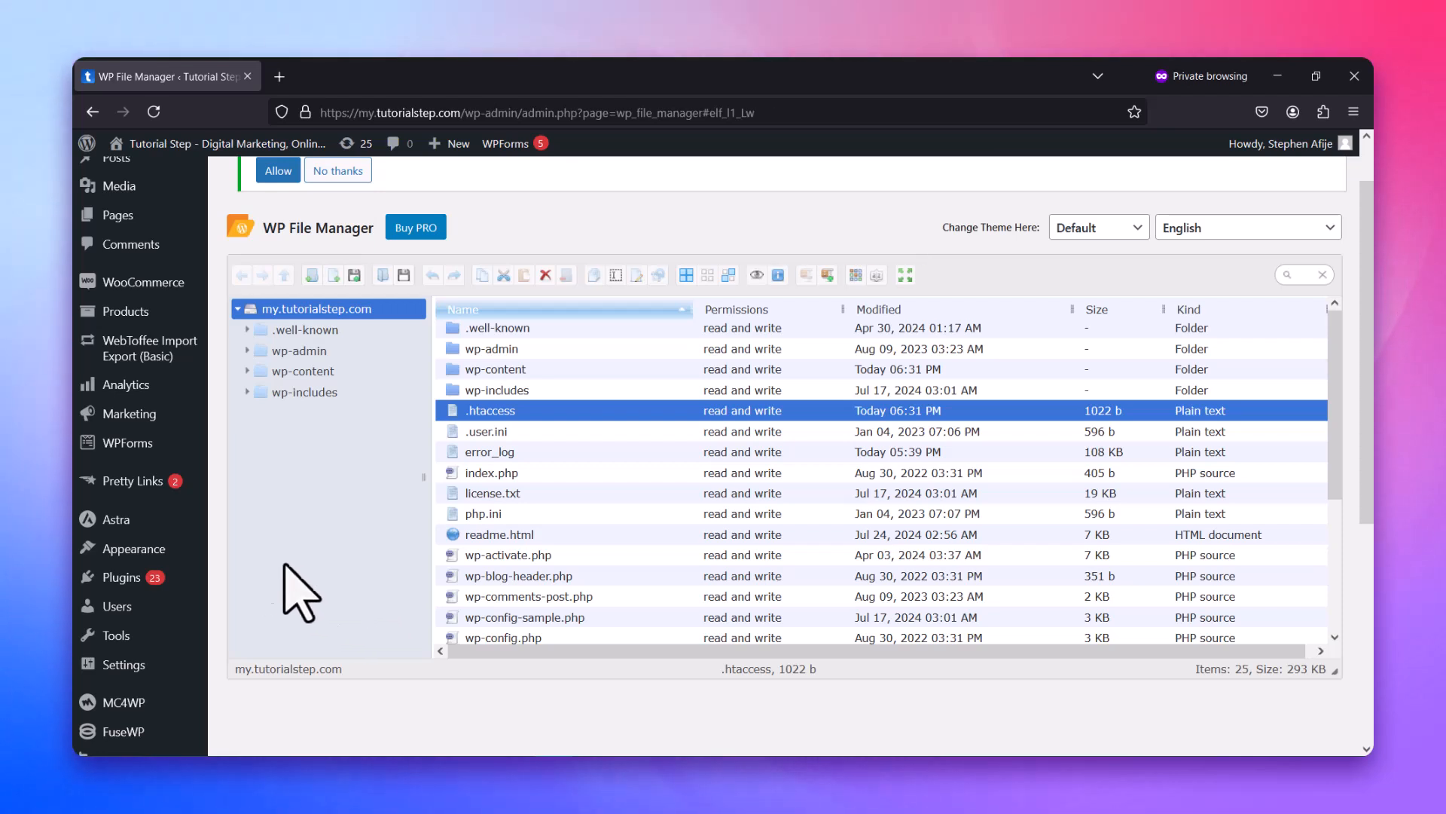
# - Open the WordPress Customizer for the site's active theme
pyautogui.moveTo(155, 520)
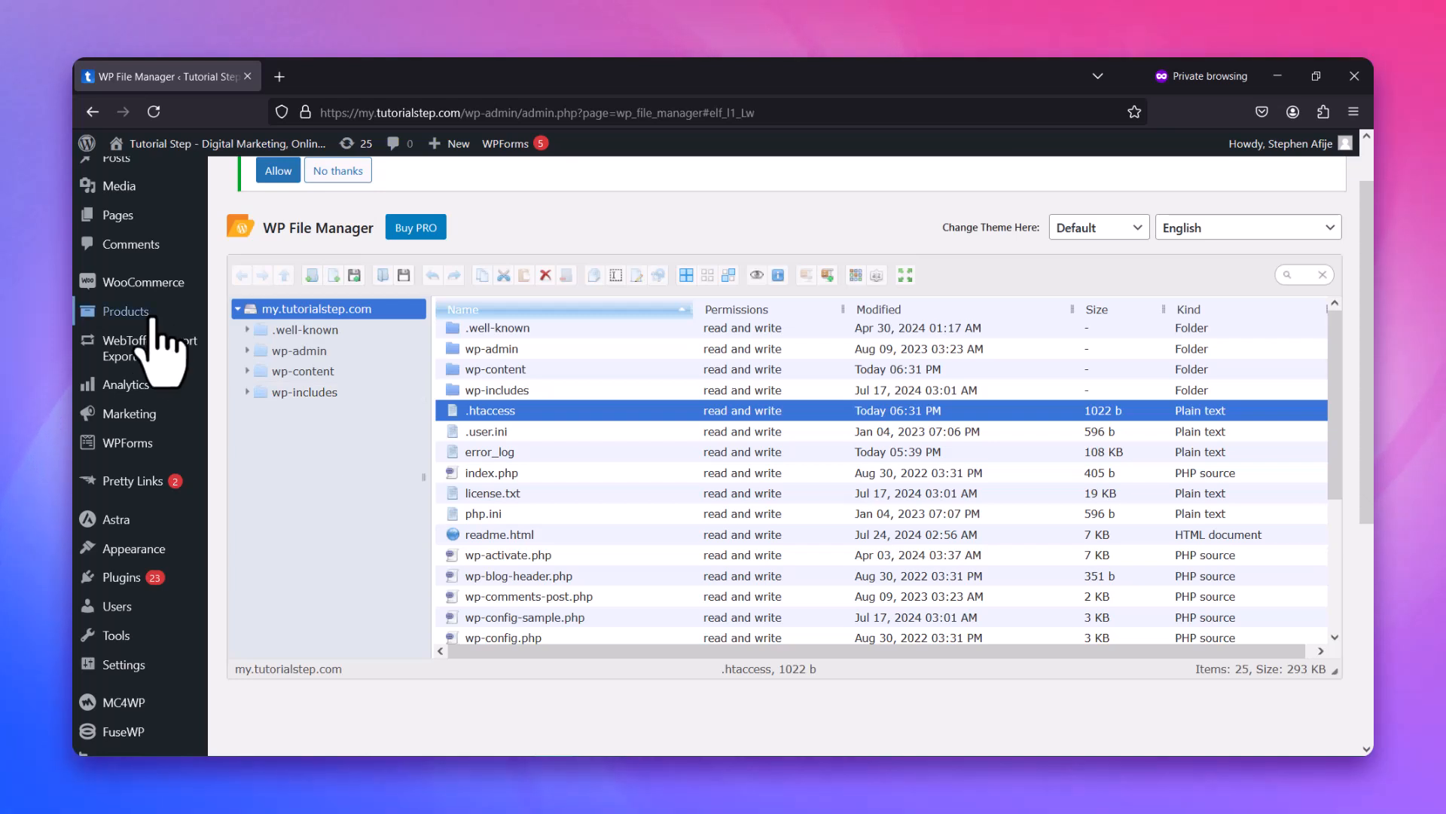
pyautogui.moveTo(151, 548)
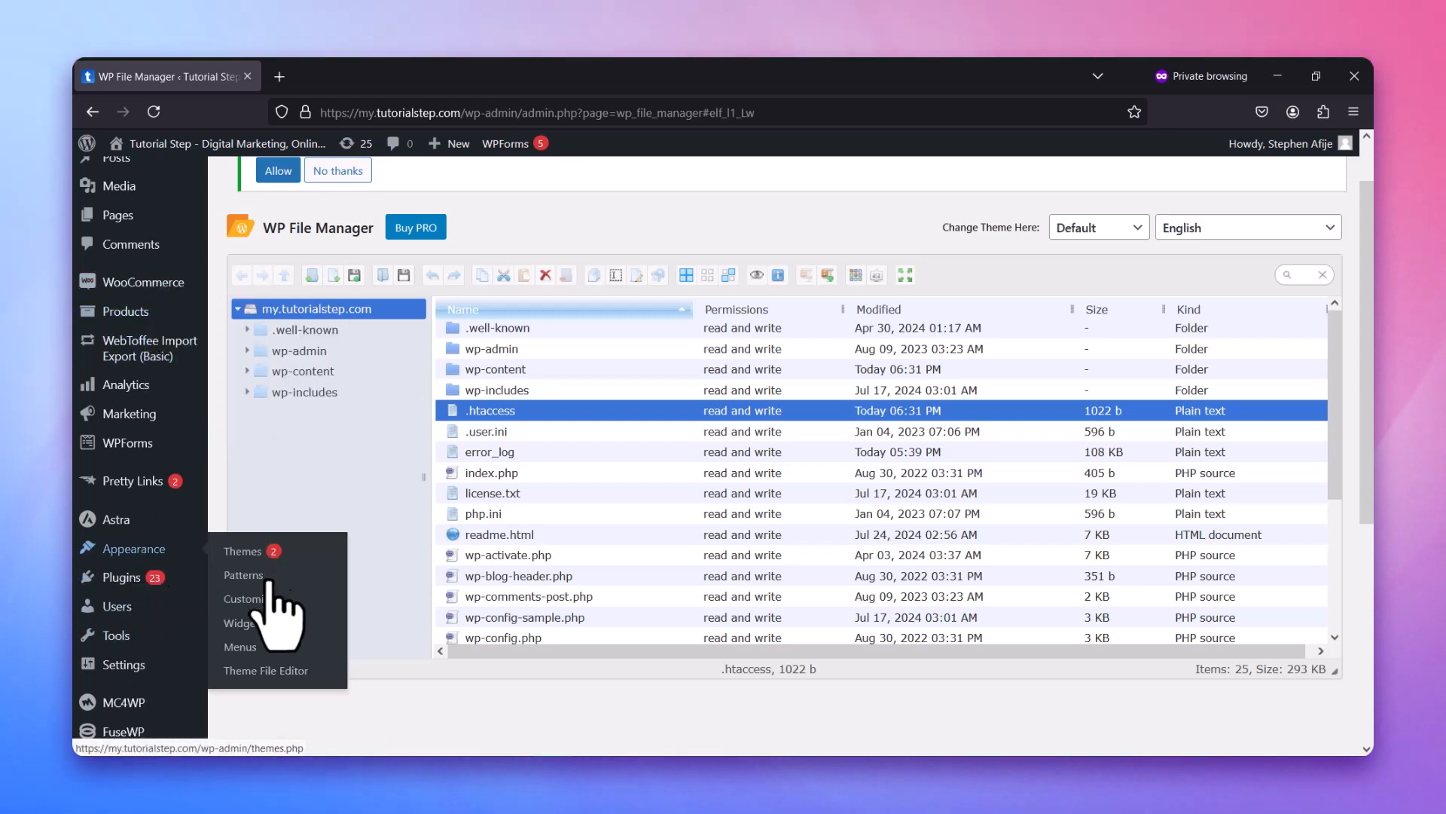
pyautogui.click(266, 609)
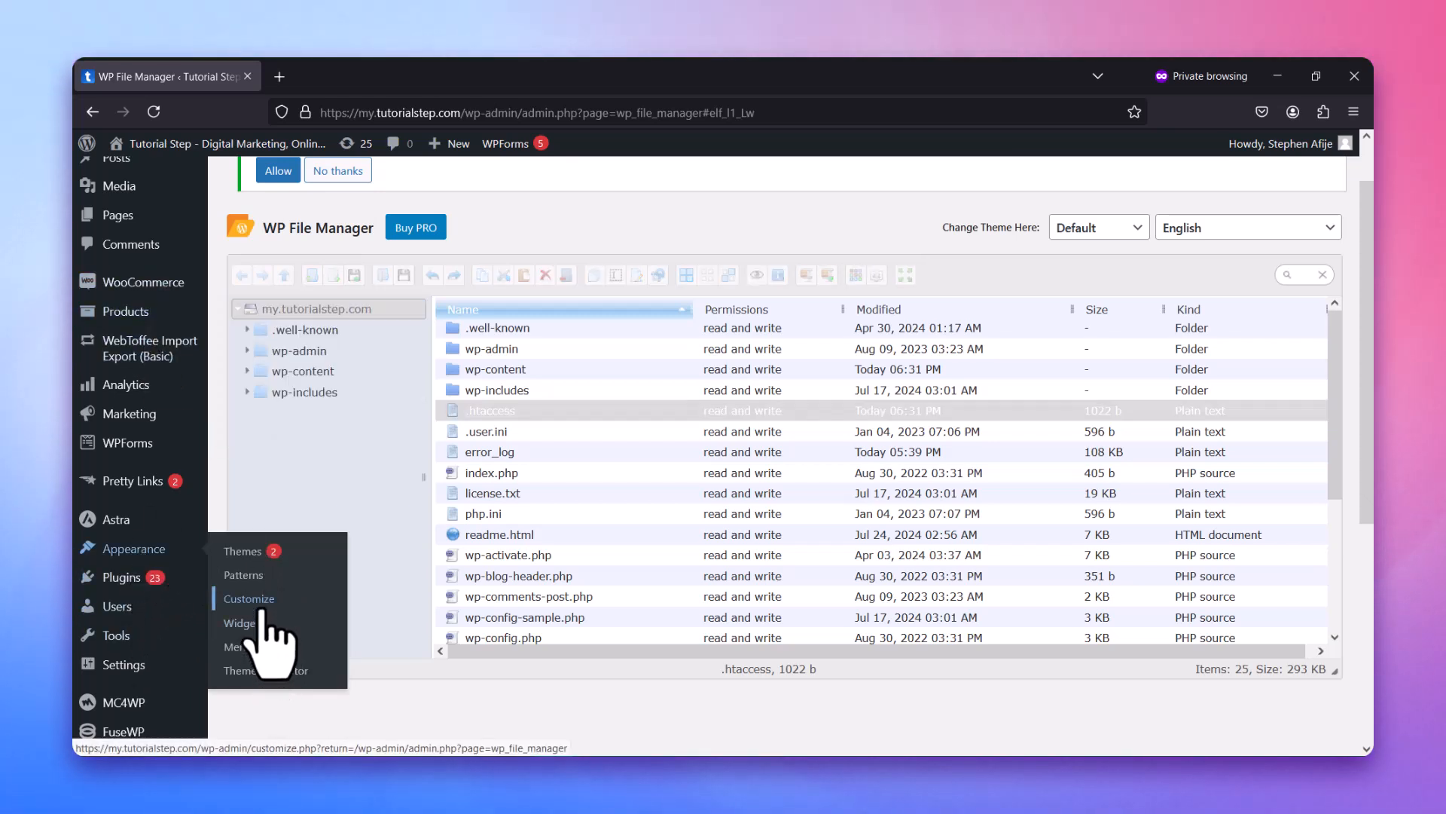